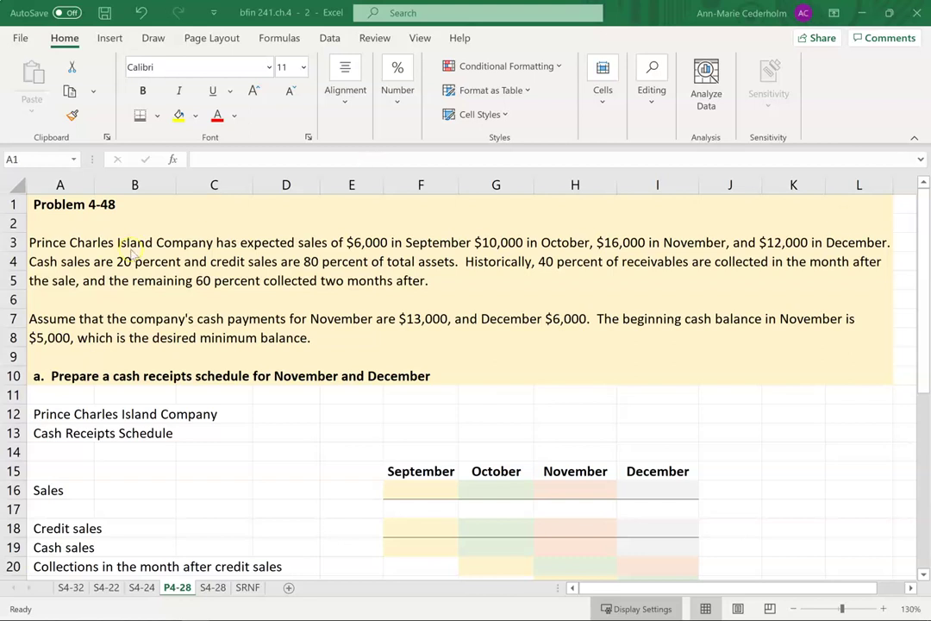
Step: Enter the monthly sales in row 16: 6000 for September, 10000 for October, 16000 for November and 12000 for December
click(411, 503)
click(413, 491)
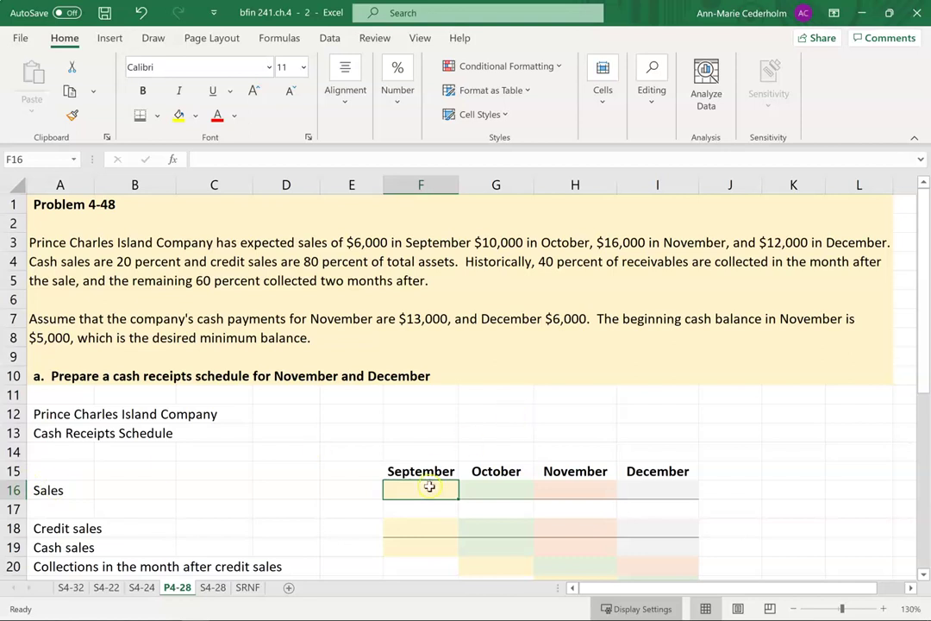
text(6000)
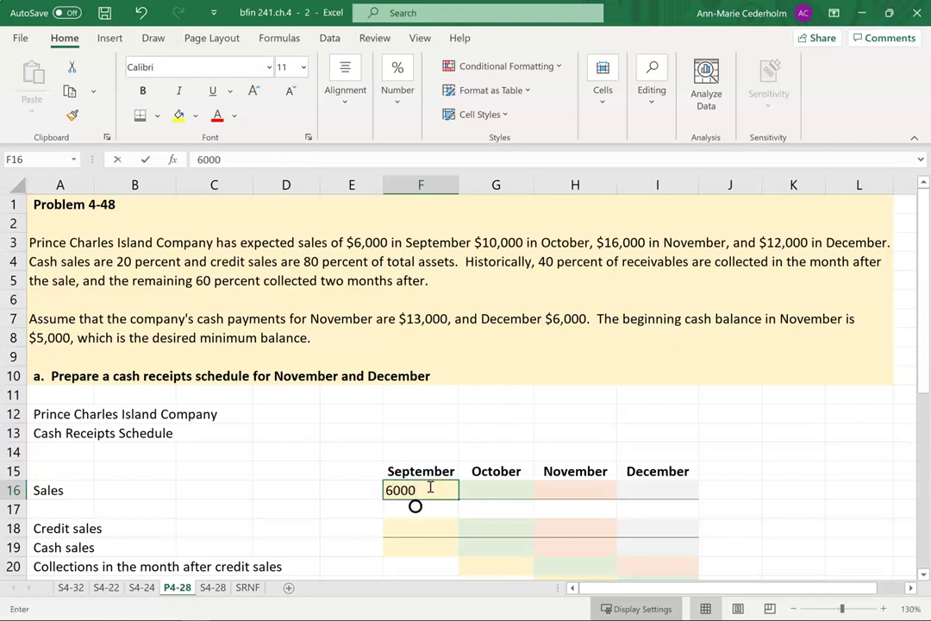
key(Tab)
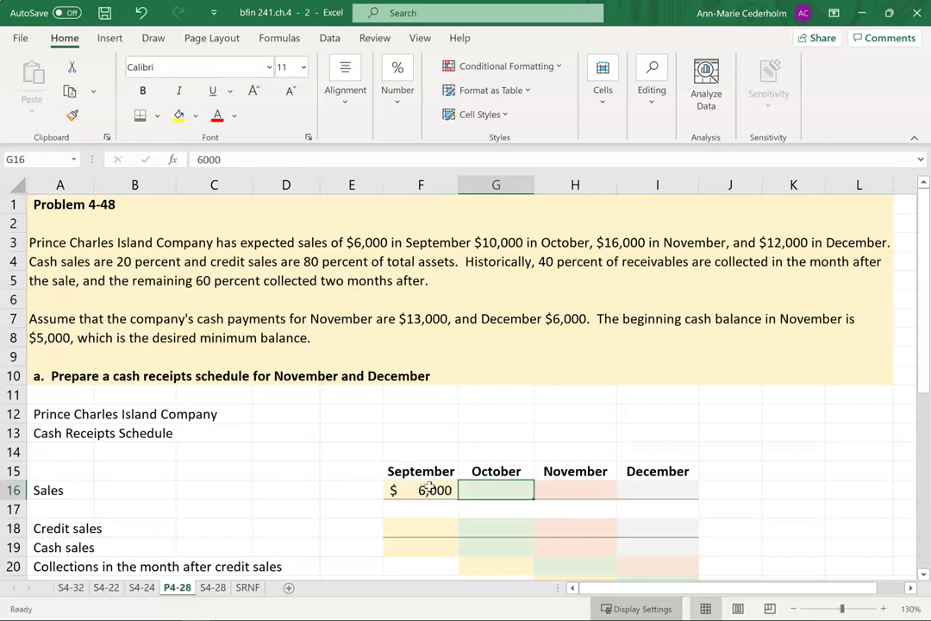
text(10000)
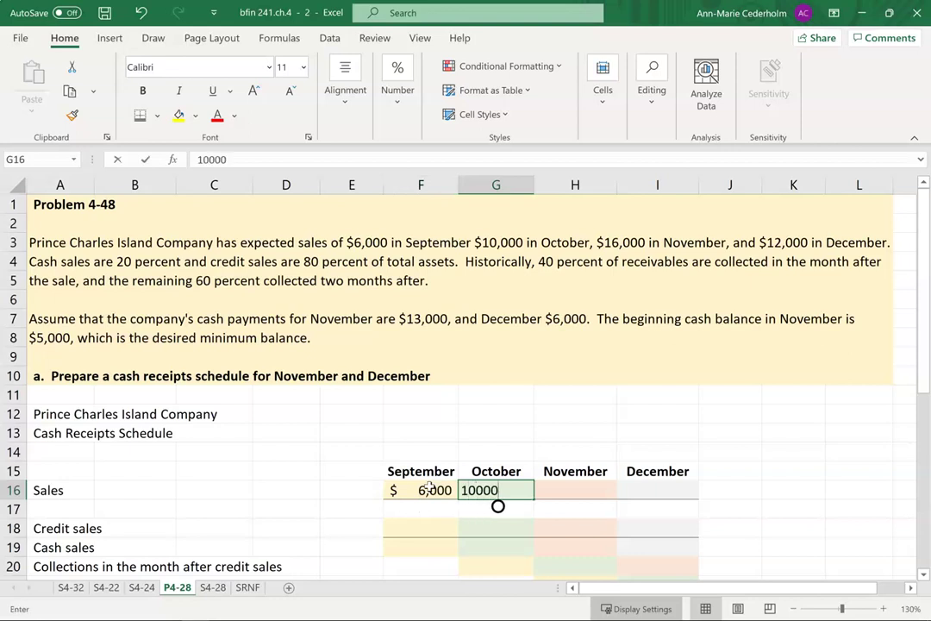
key(Tab)
text(16000)
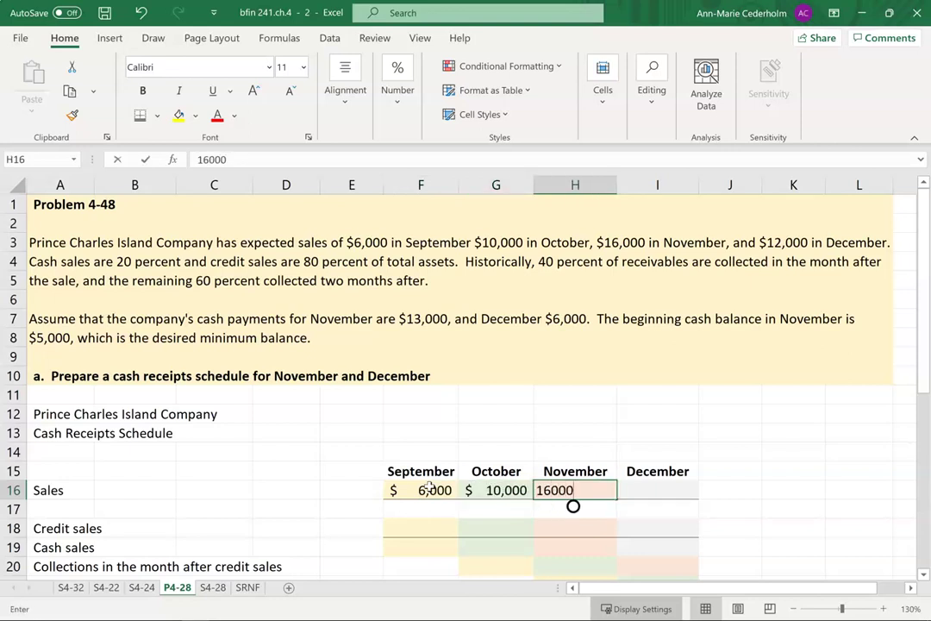
key(Tab)
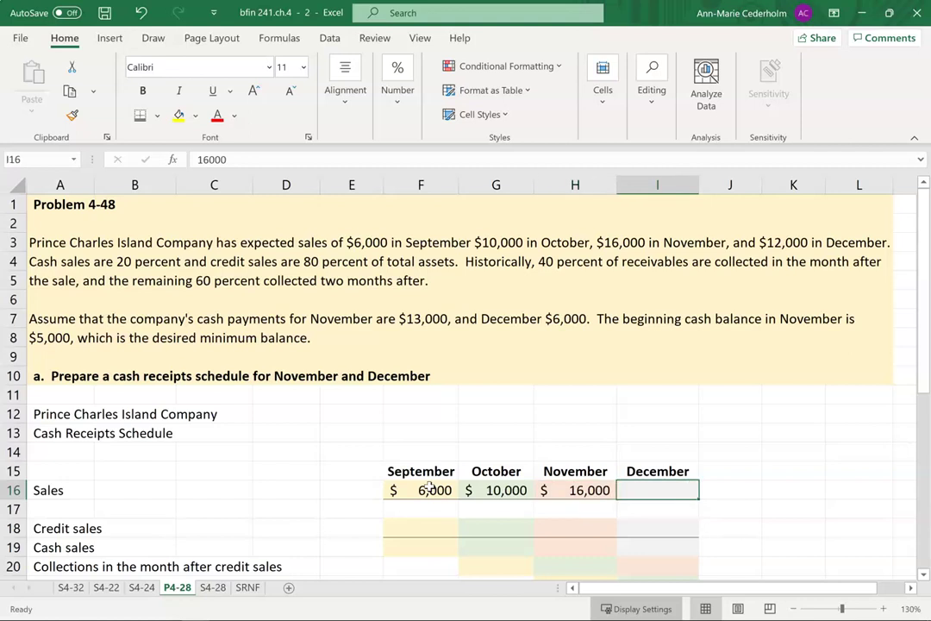
text(12000)
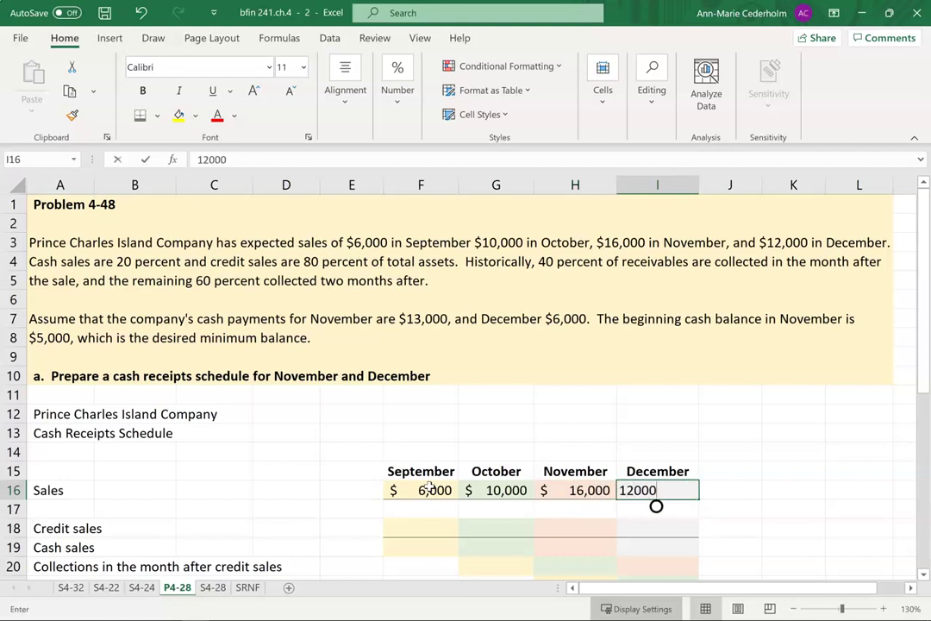
key(Return)
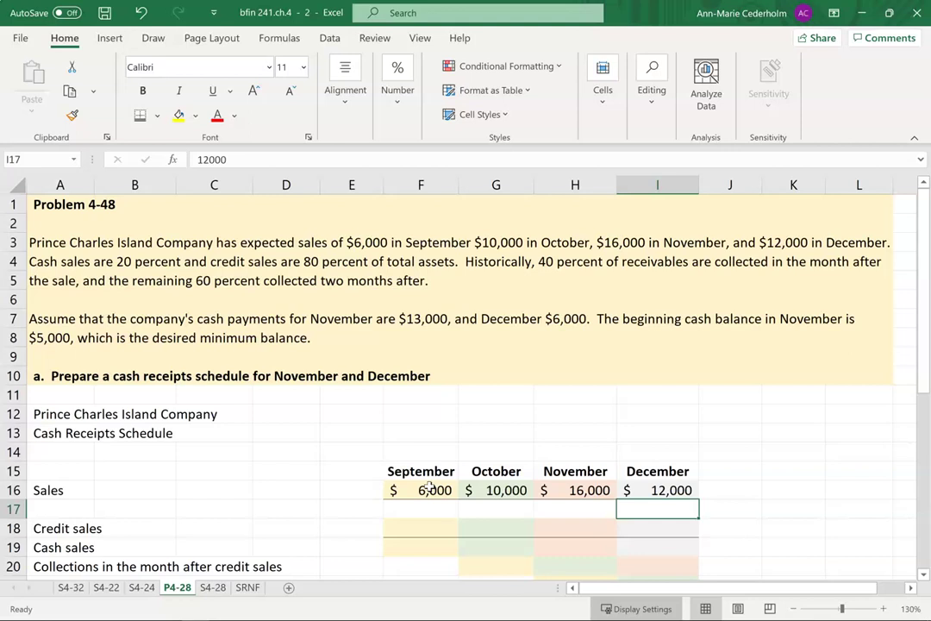
Step: Correct the problem statement's wording from "total assets" to "total sales"
click(41, 261)
double_click(371, 261)
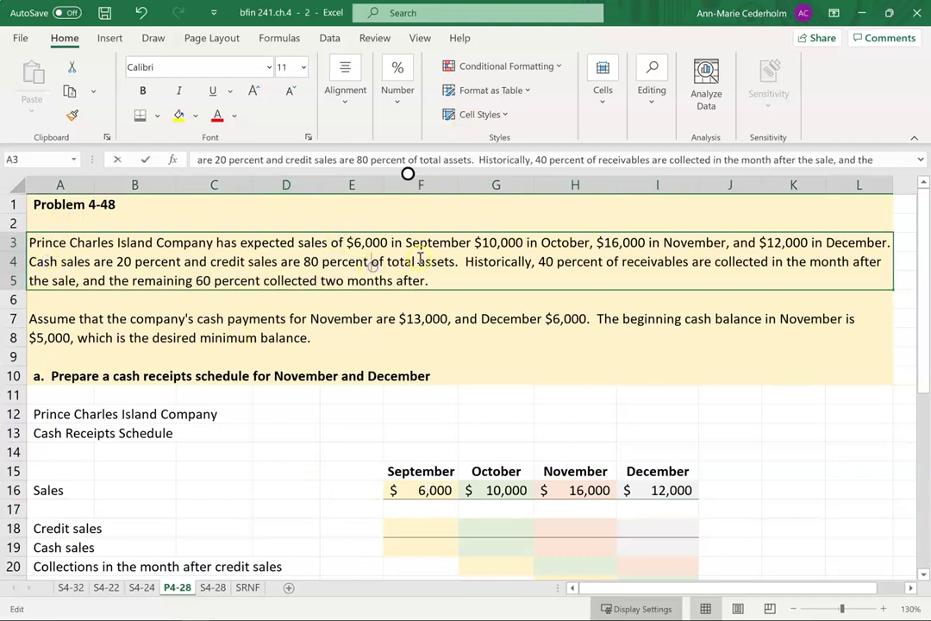
click(450, 263)
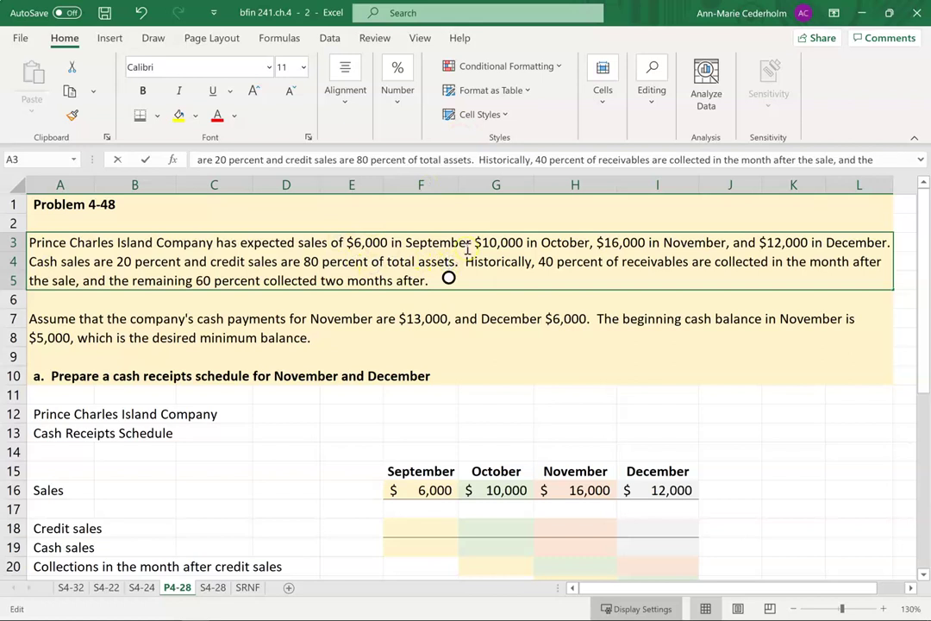
key(Delete)
key(BackSpace)
key(BackSpace)
key(BackSpace)
key(BackSpace)
key(BackSpace)
text(sales)
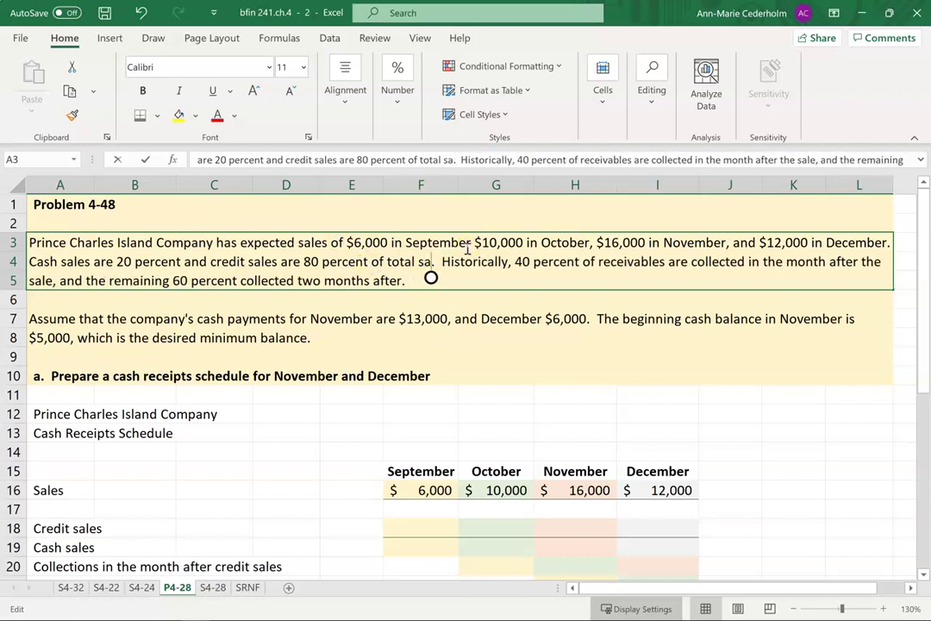
key(Return)
key(Down)
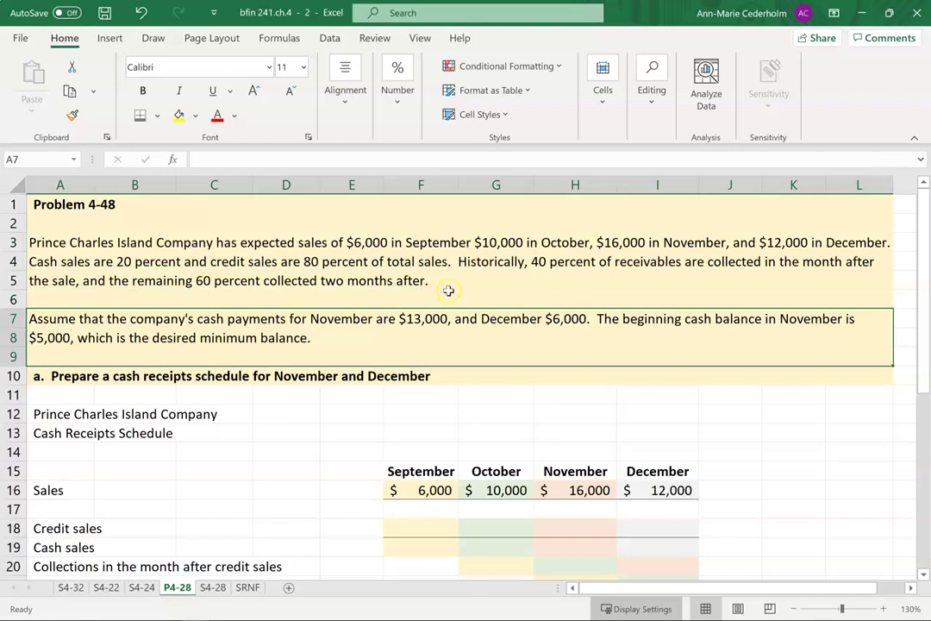
Step: Enter the sales percentages in column E: 20% for cash sales in E19 and 80% for credit sales in E18
click(431, 491)
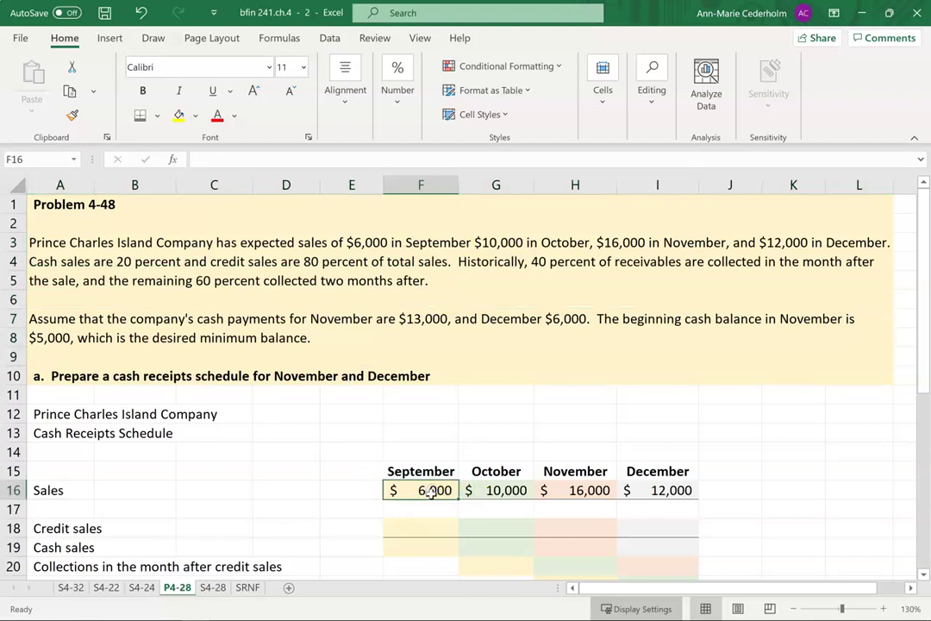
click(365, 552)
text(20%)
key(Return)
click(364, 550)
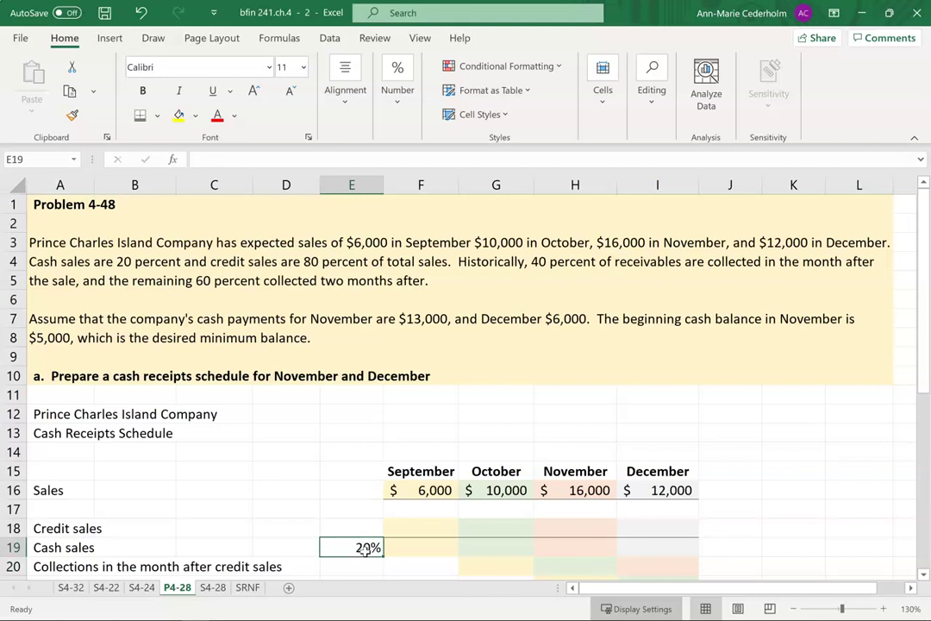
key(Up)
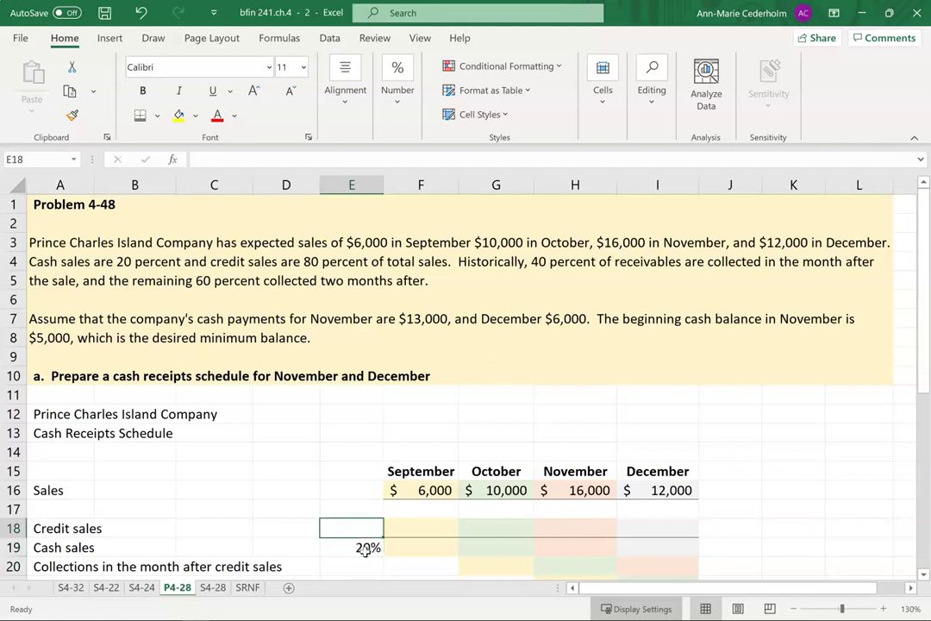
text(80%)
key(Return)
key(Up)
Step: Calculate September credit sales in F18 with the formula =F16*E18
scroll(367, 550, down, 1)
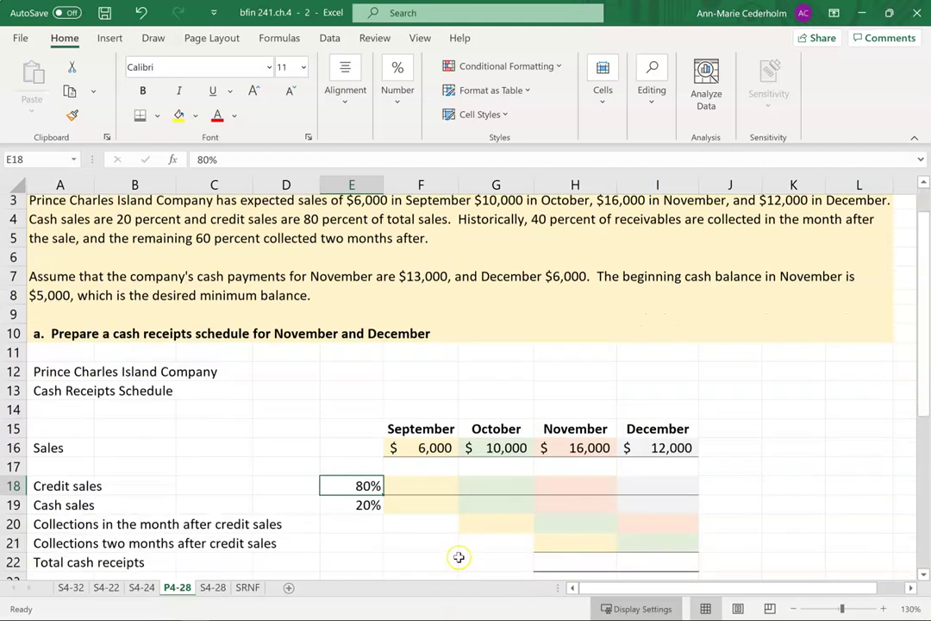
click(440, 472)
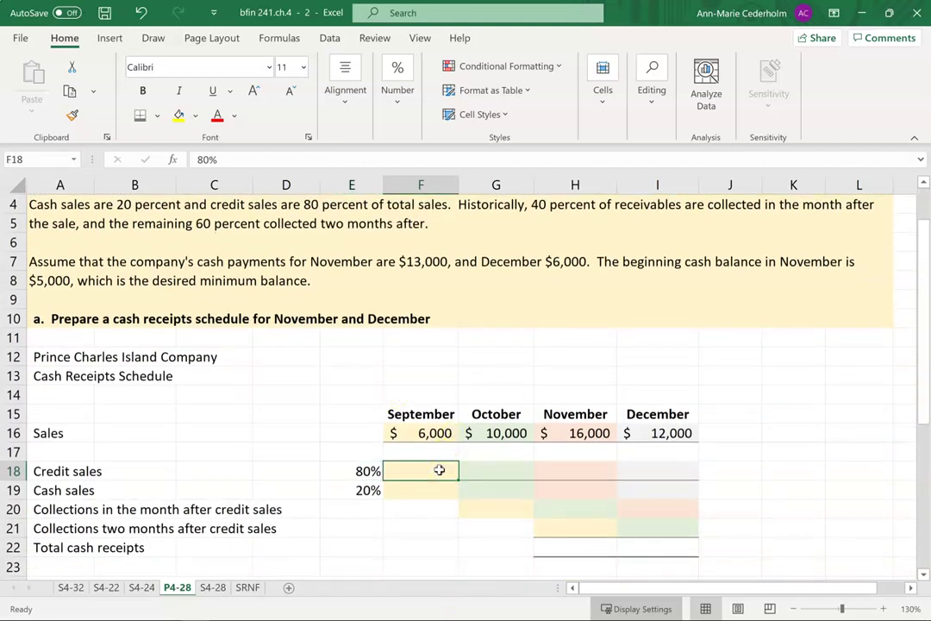
text(=)
click(426, 434)
text(*E18)
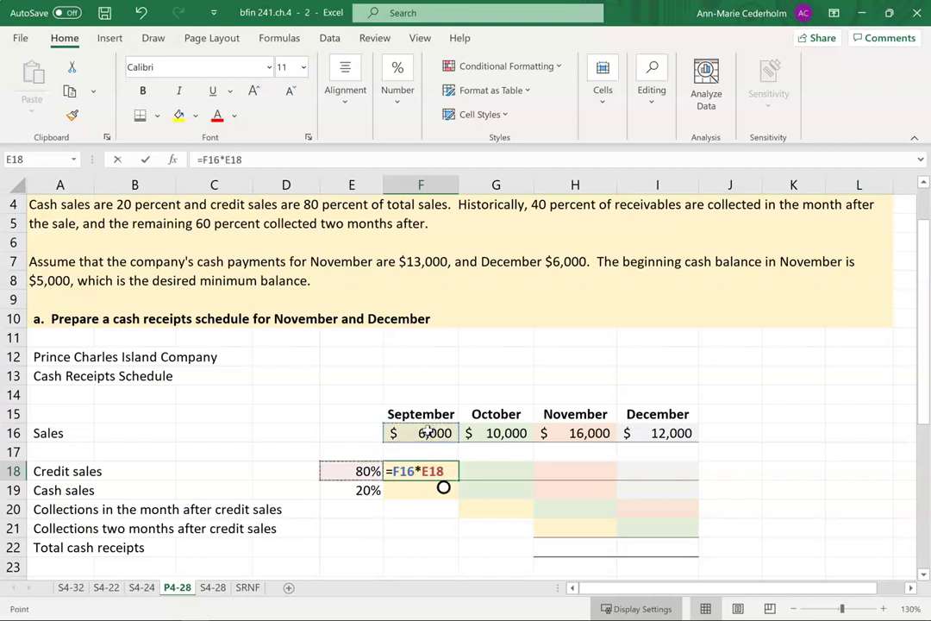
key(Return)
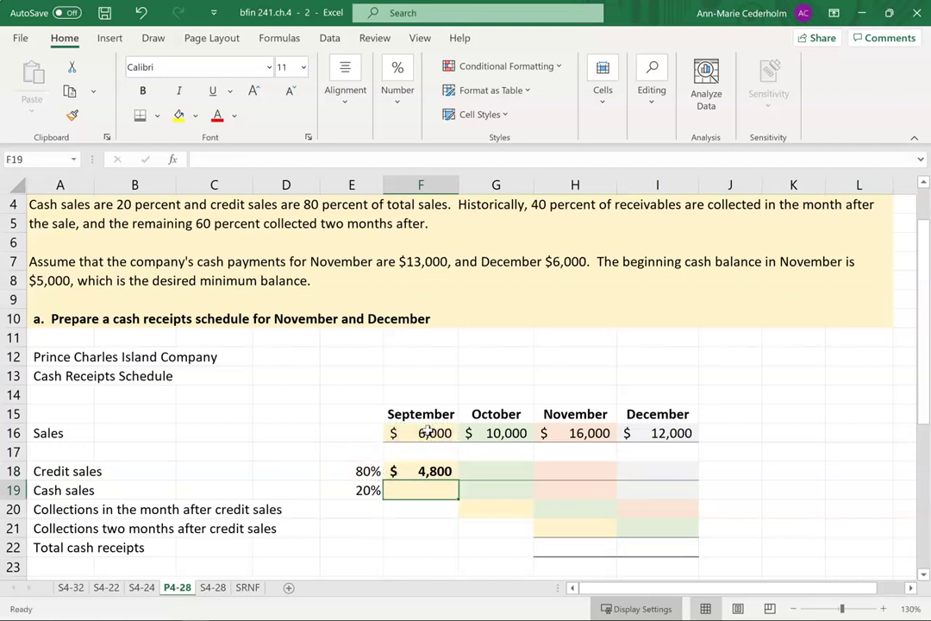
Step: Calculate September cash sales in F19 with the formula =F16*E19
text(=)
click(427, 432)
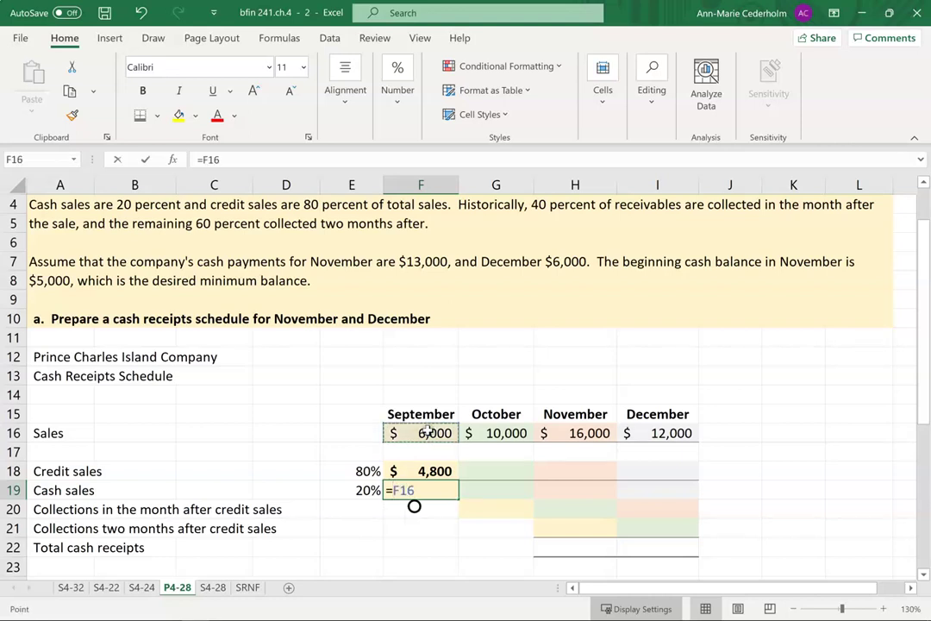
text(*)
key(Left)
key(Return)
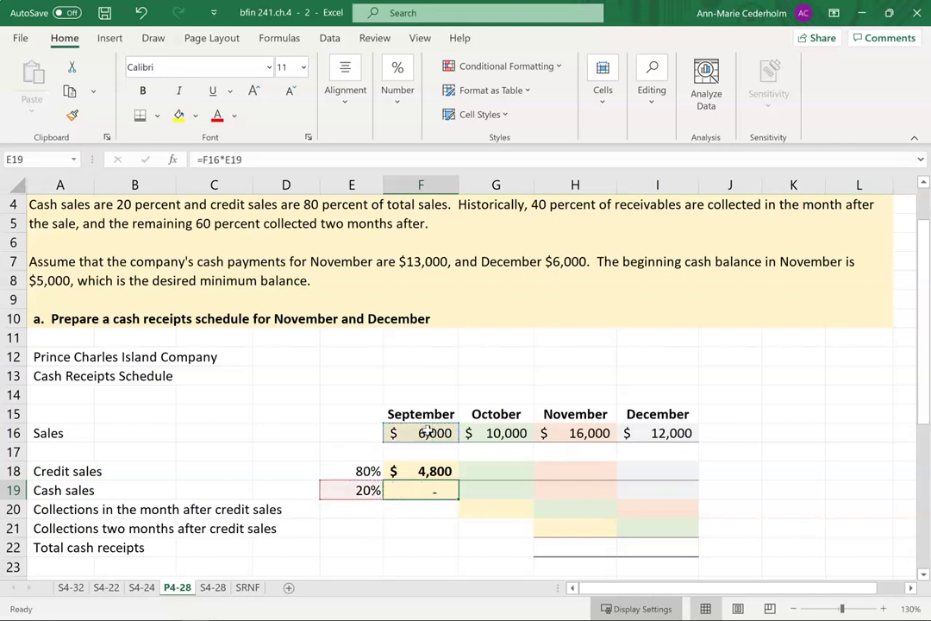
key(Return)
Step: Calculate October credit sales in G18 by multiplying October sales in G16 by the 80% in E18
key(Up)
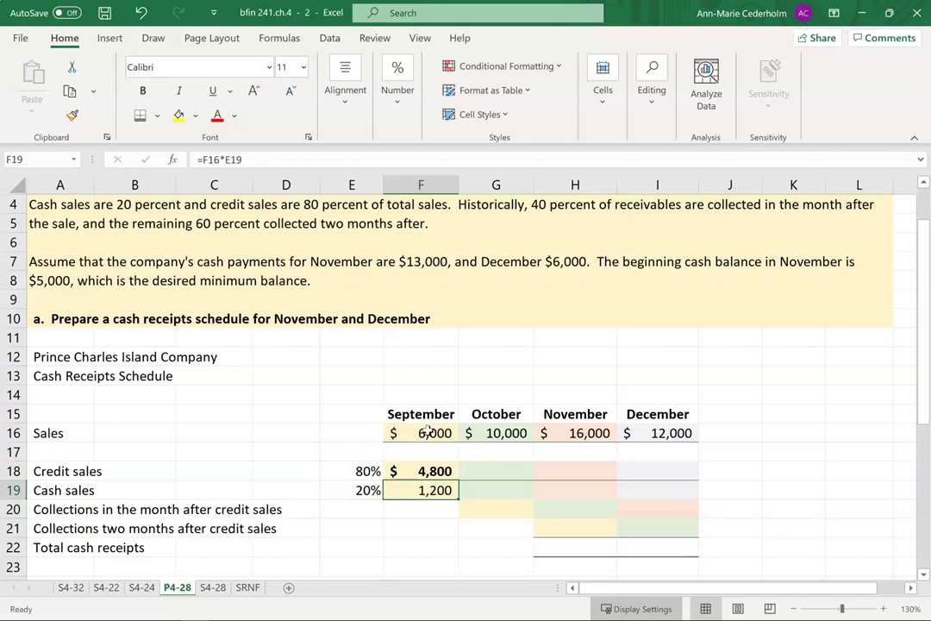
key(Up)
key(Right)
text(=)
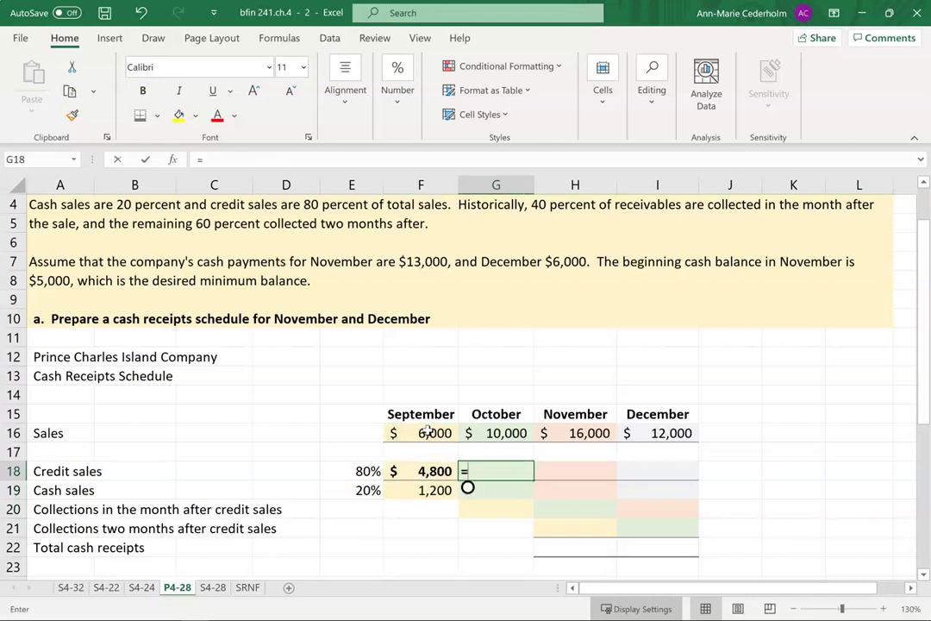
key(Up)
key(Up)
key(Up)
key(Down)
text(*)
key(Left)
key(Left)
key(Return)
Step: Calculate October cash sales in G19 by multiplying October sales in G16 by the 20% in E19
text(=)
key(Up)
key(Up)
key(Up)
text(*)
key(Left)
key(Left)
key(Return)
Step: Calculate November credit sales in H18 by multiplying November sales in H16 by the 80% in E18
key(Up)
key(Up)
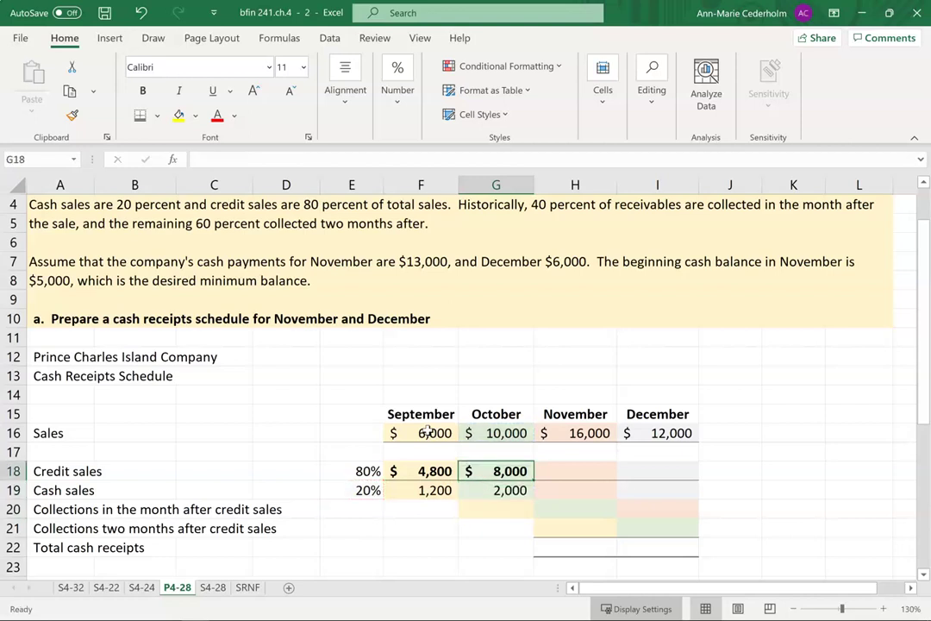
key(Right)
text(=)
key(Up)
key(Up)
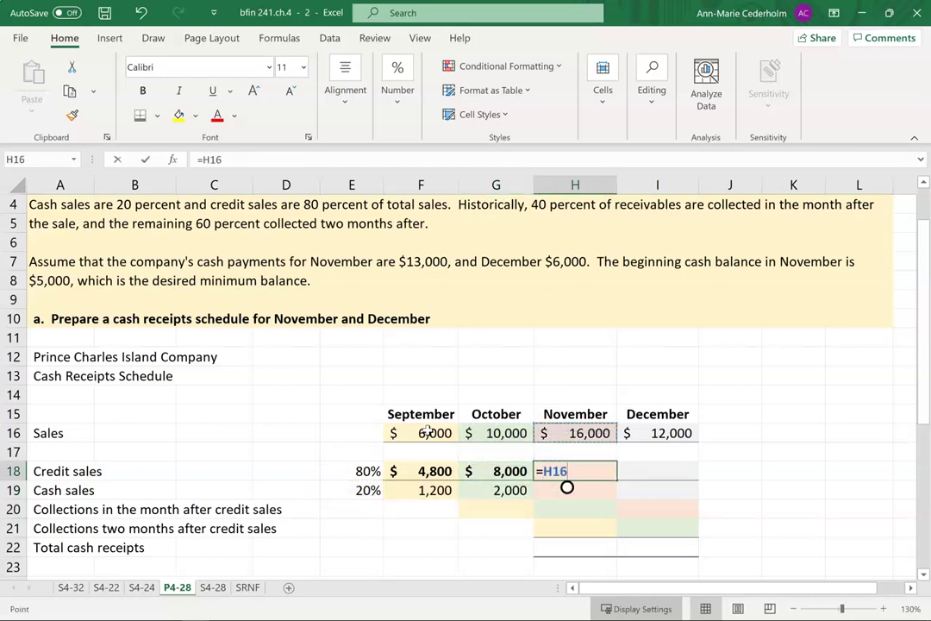
text(*)
key(Left)
key(Left)
key(Left)
key(Left)
key(Right)
key(Return)
Step: Calculate November cash sales in H19 by multiplying November sales in H16 by the 20% in E19
text(=)
key(Up)
key(Up)
text(*)
key(Left)
key(Left)
key(Left)
key(Return)
Step: Calculate December credit sales in I18 with the formula =I16*E18
key(Up)
key(Up)
key(Right)
text(=)
key(Up)
key(Up)
text(*)
key(Left)
key(Left)
key(Left)
key(Left)
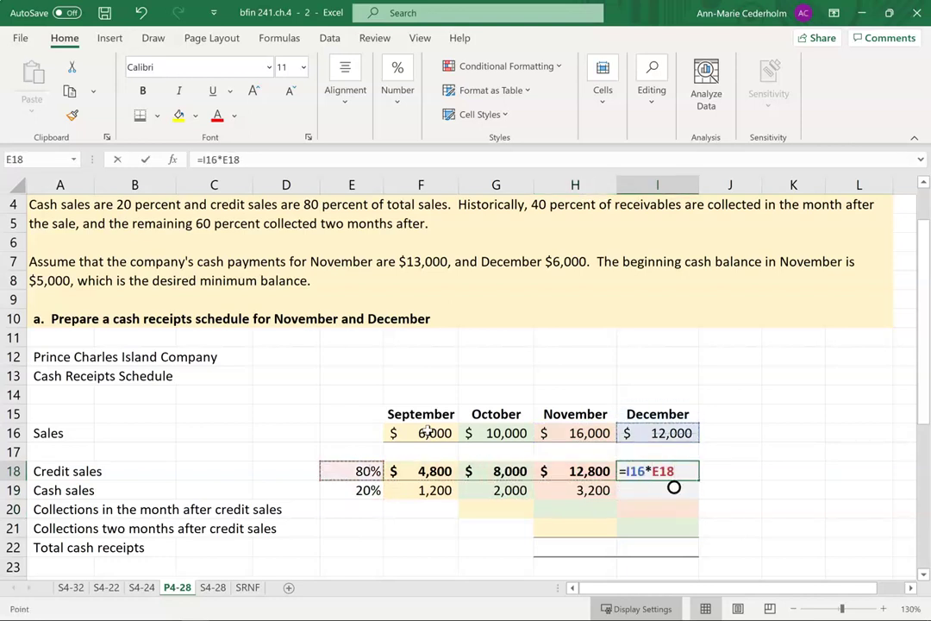
key(Return)
Step: Calculate December cash sales in I19 by multiplying December sales in I16 by the 20% in E19
text(=)
key(Up)
key(Up)
key(Up)
text(*)
key(Left)
key(Left)
key(Left)
key(Left)
key(ctrl+Return)
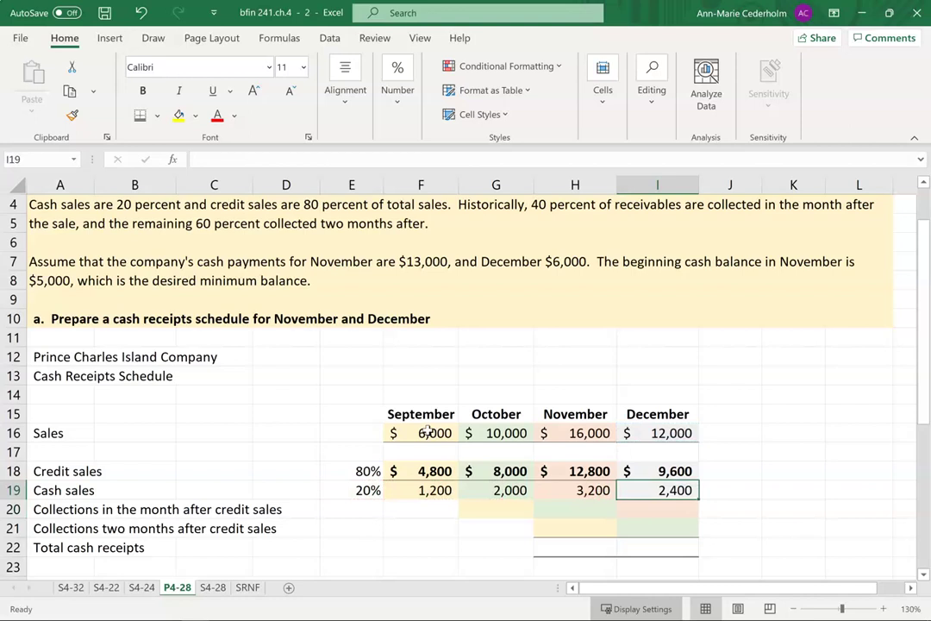
Step: Review the cash and credit sales for each month against total sales and the collection terms in the problem statement
drag(442, 492, 653, 498)
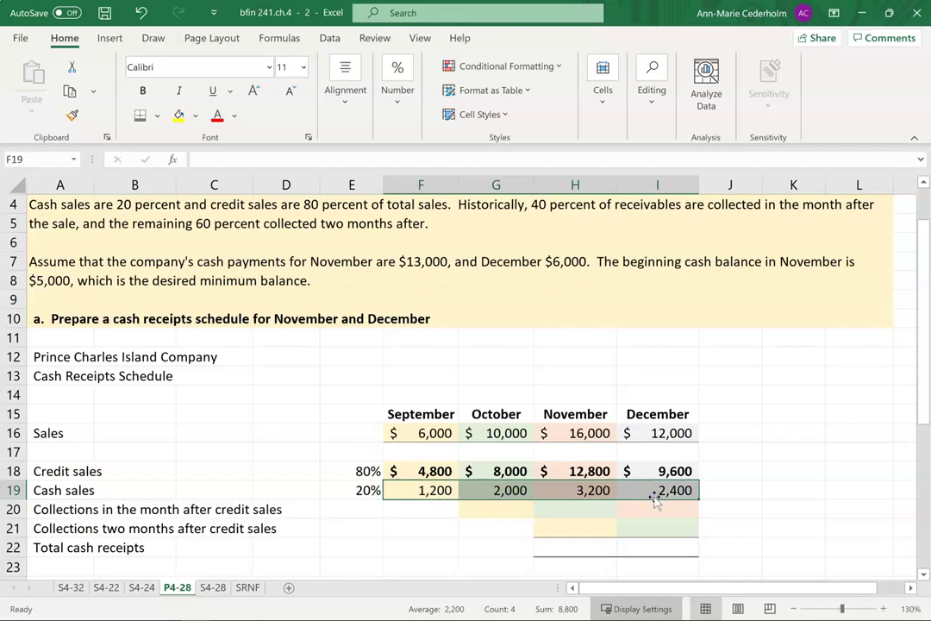
click(414, 473)
click(492, 471)
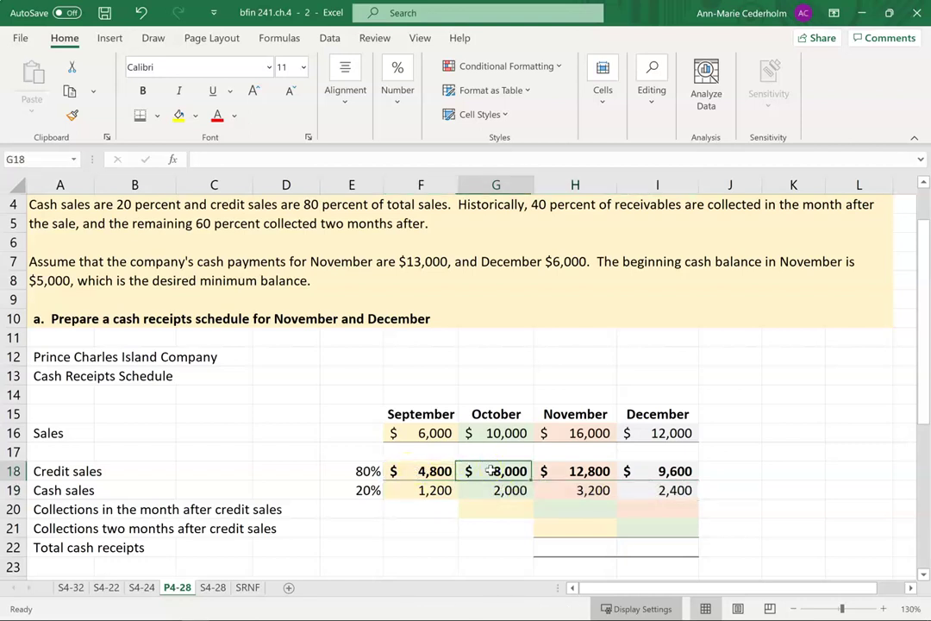
click(573, 472)
click(664, 470)
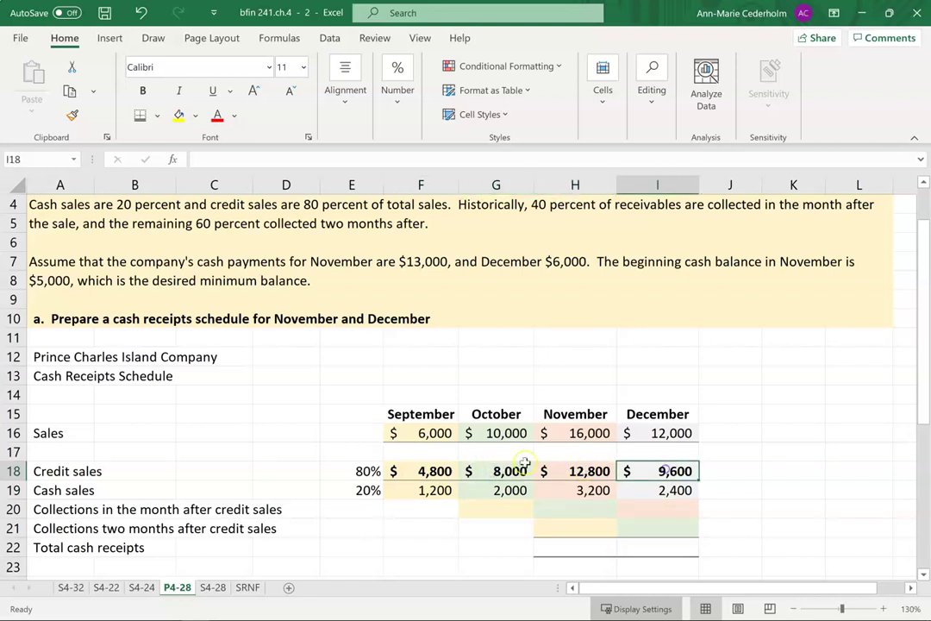
click(424, 472)
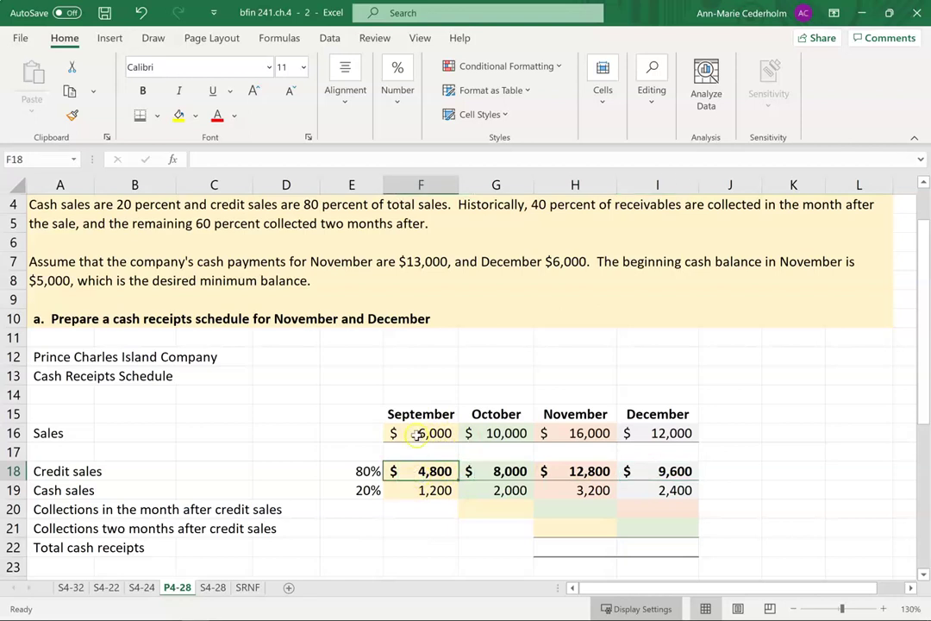
click(417, 434)
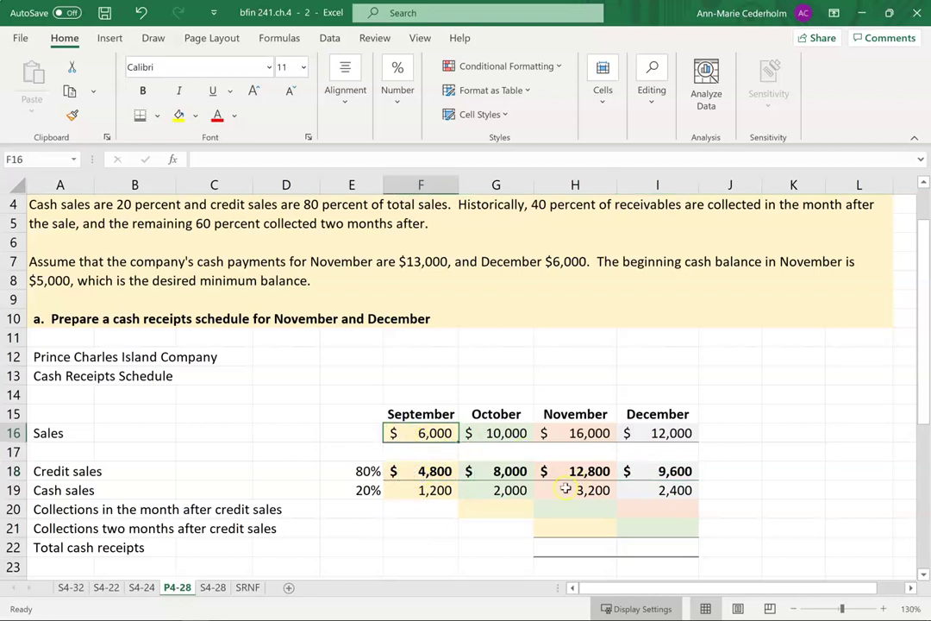
click(517, 470)
click(504, 443)
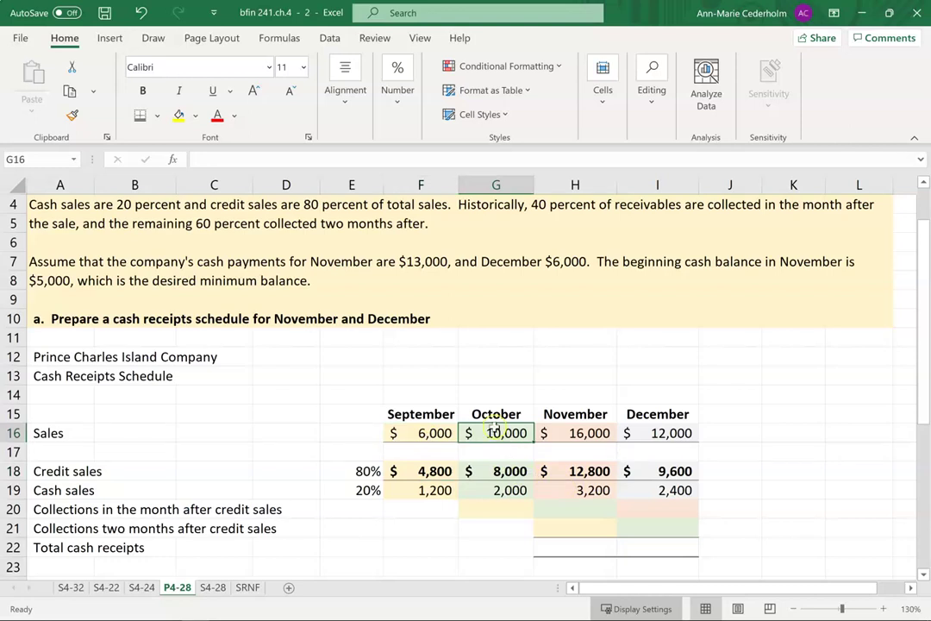
click(397, 474)
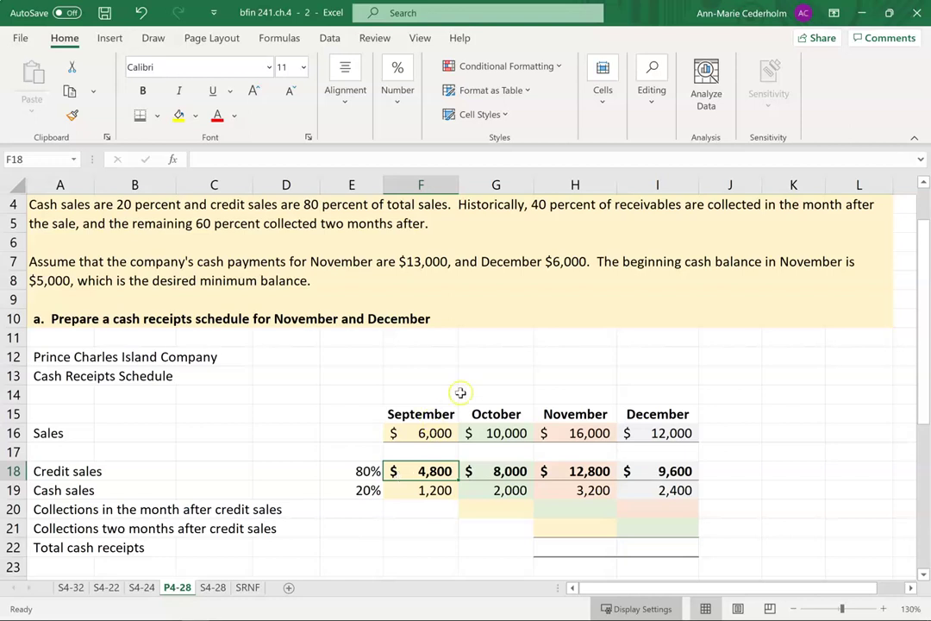
scroll(451, 394, up, 1)
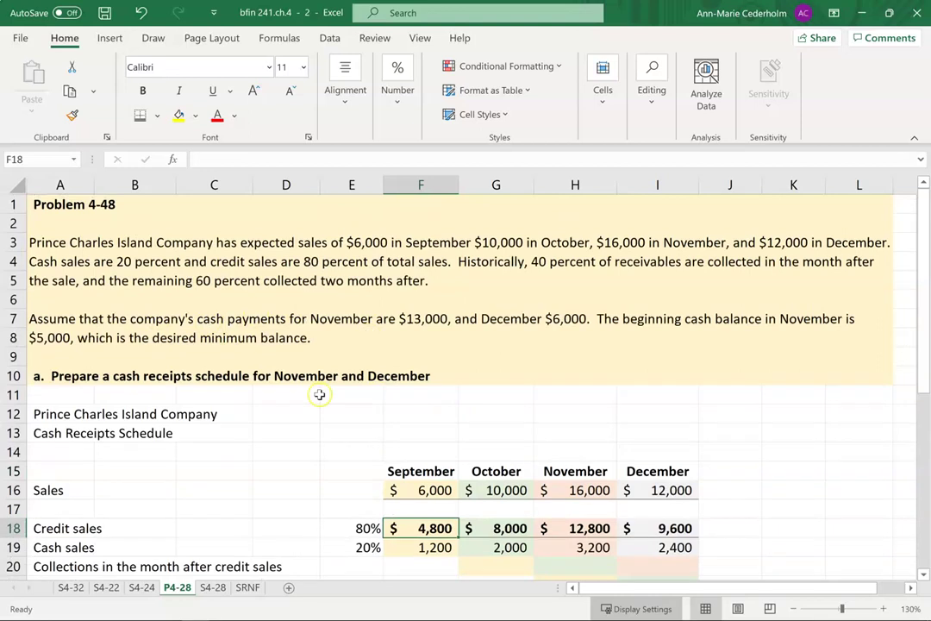
Step: Enter 40% in E20 as the rate for collections in the month after credit sales
click(78, 261)
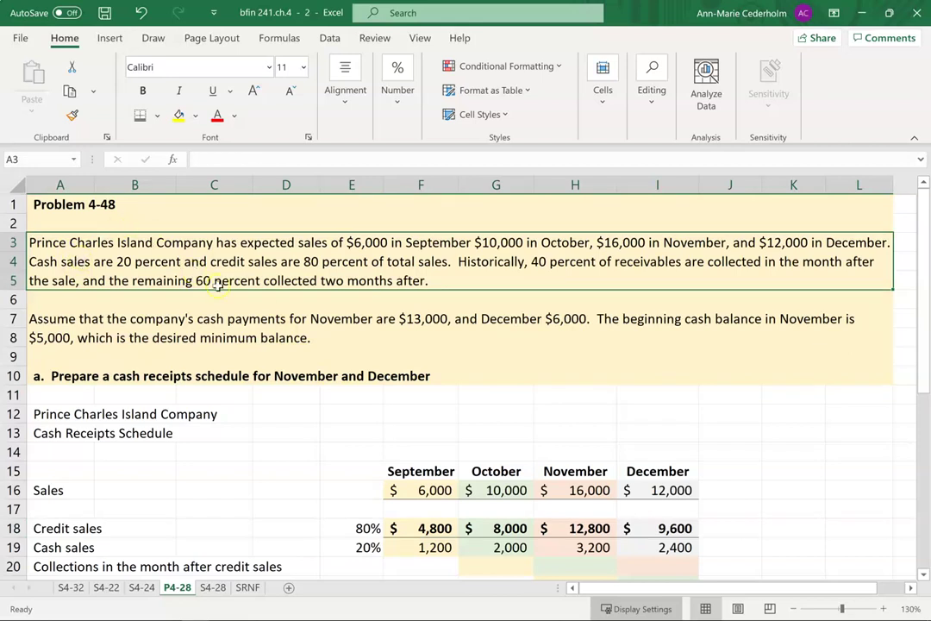
scroll(259, 316, down, 1)
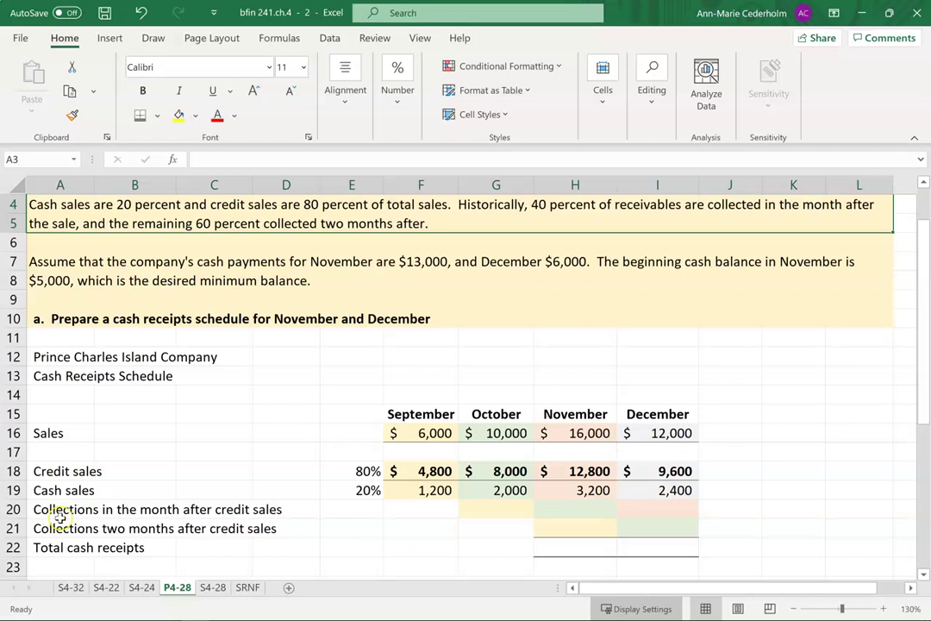
click(353, 514)
text(40)
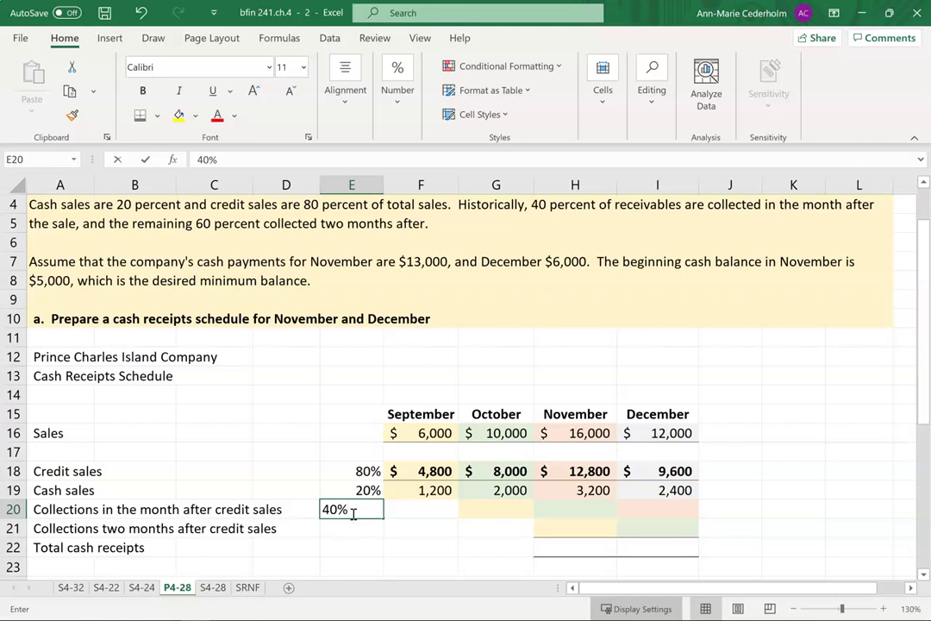
key(Return)
Step: Enter 60% in E21 as the rate for collections two months after credit sales
scroll(372, 469, up, 1)
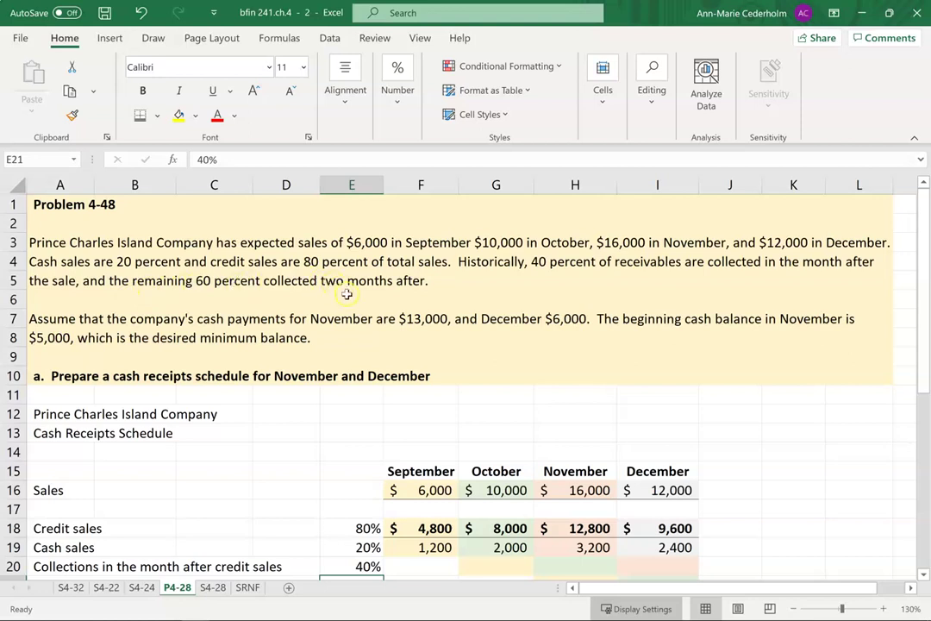
scroll(374, 322, down, 1)
text(60)
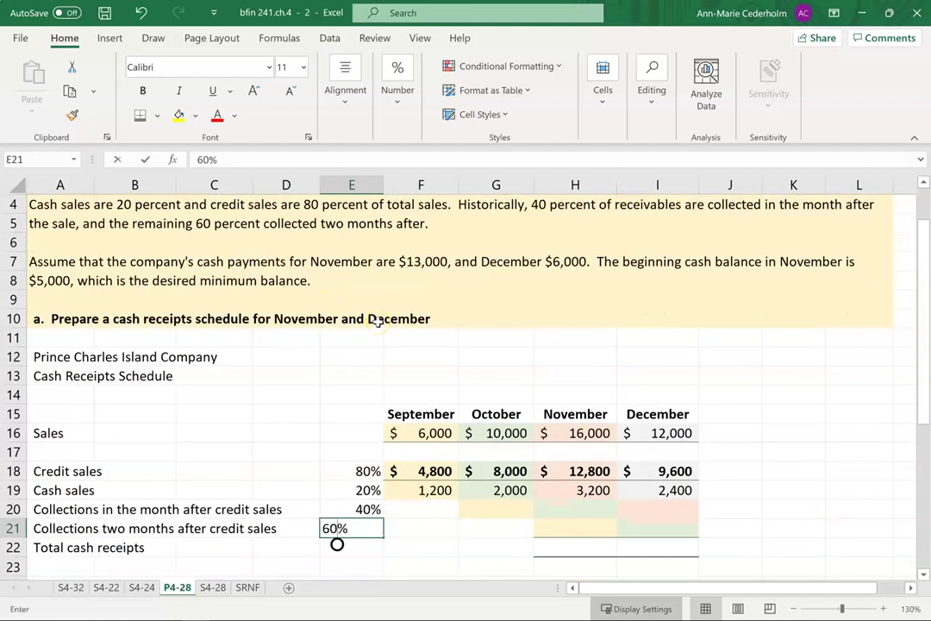
key(Return)
key(Up)
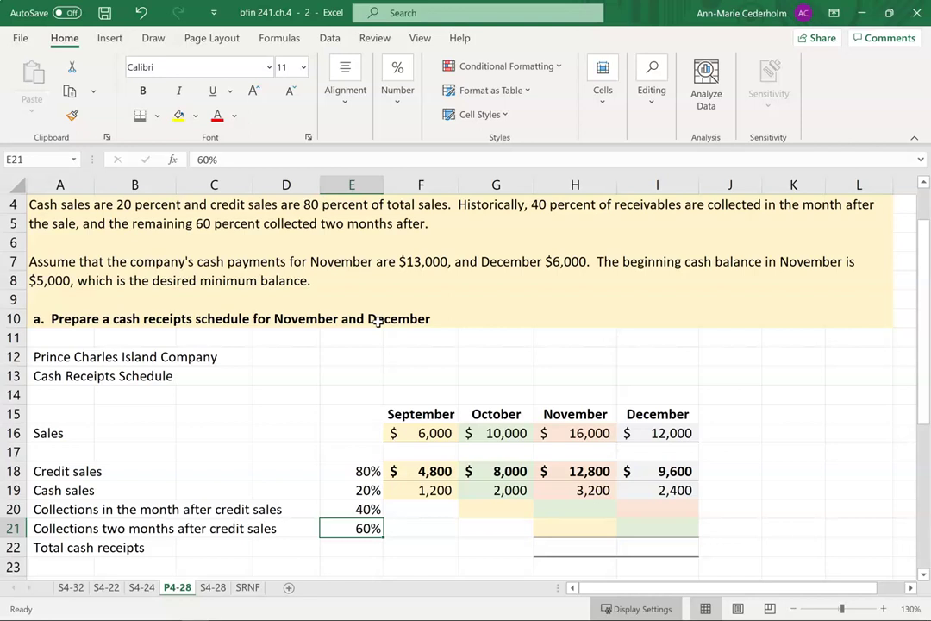
Step: Calculate October's collections from September credit sales in G20 with the formula =F18*E20
key(Up)
key(Up)
key(Up)
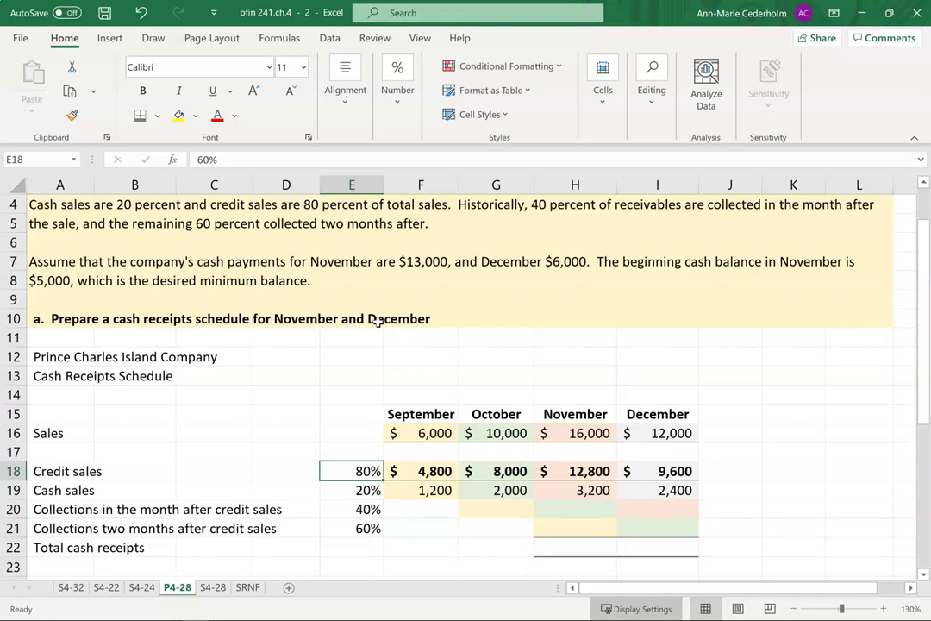
key(Right)
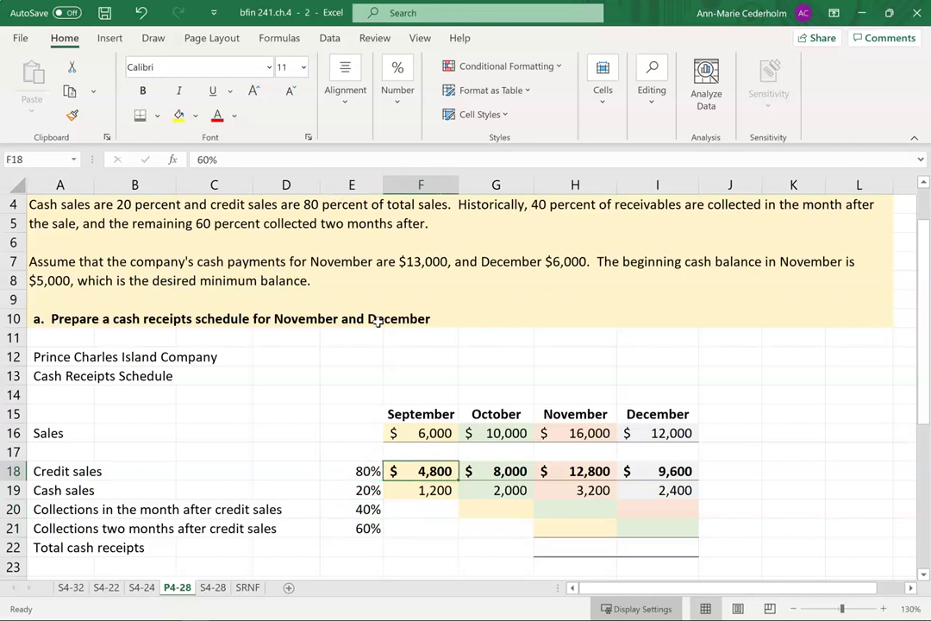
key(Down)
key(Down)
key(Down)
key(Up)
key(Right)
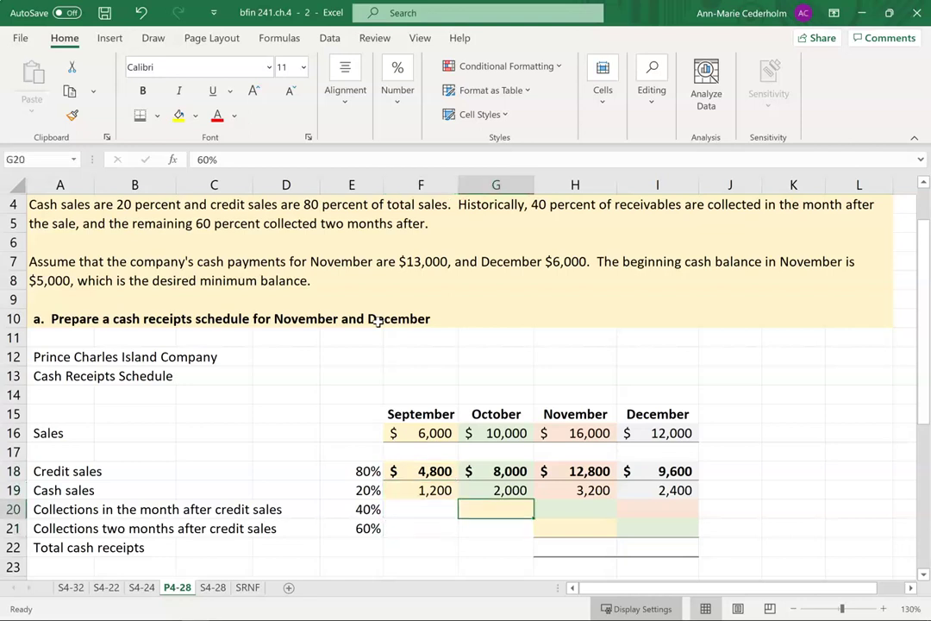
text(=)
click(414, 473)
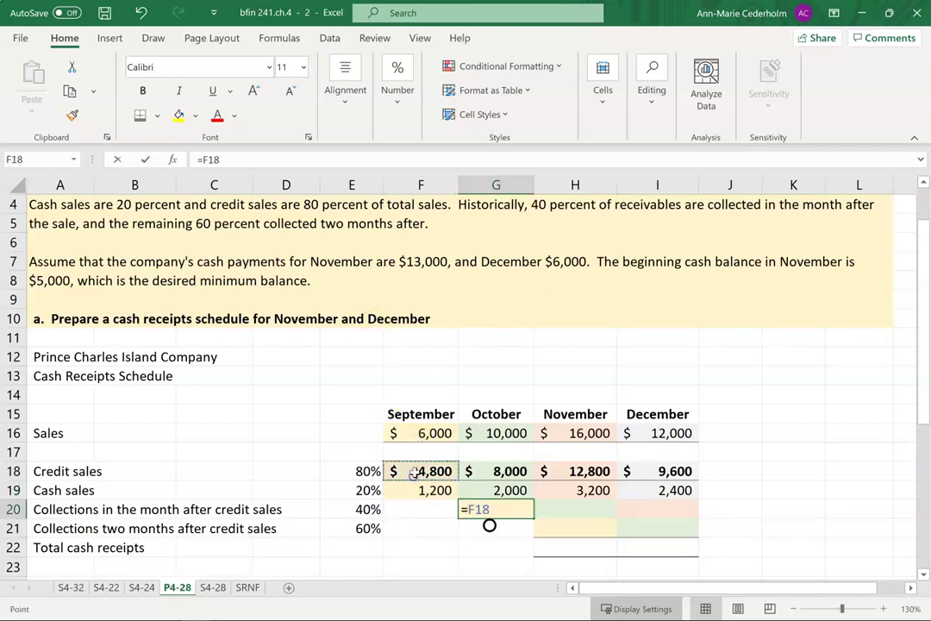
text(*)
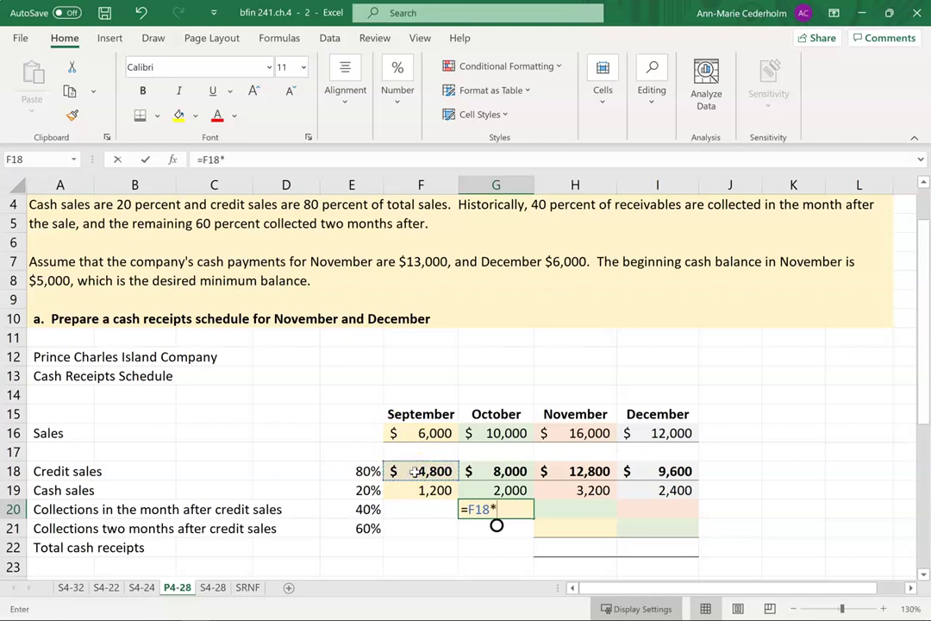
click(366, 509)
key(Return)
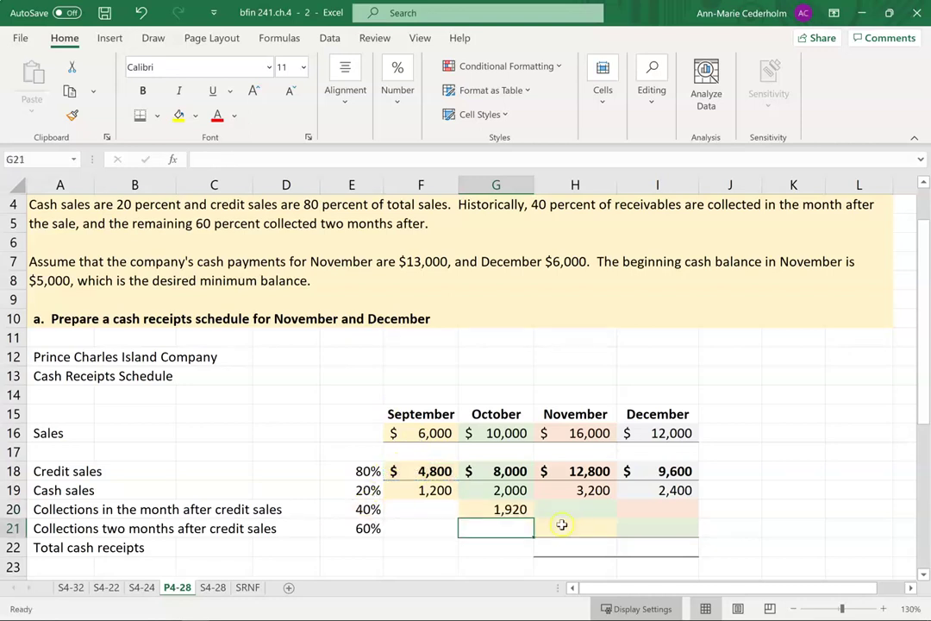
Step: Calculate November's collections from September credit sales in H21 with the formula =F18*E21
click(561, 524)
text(=)
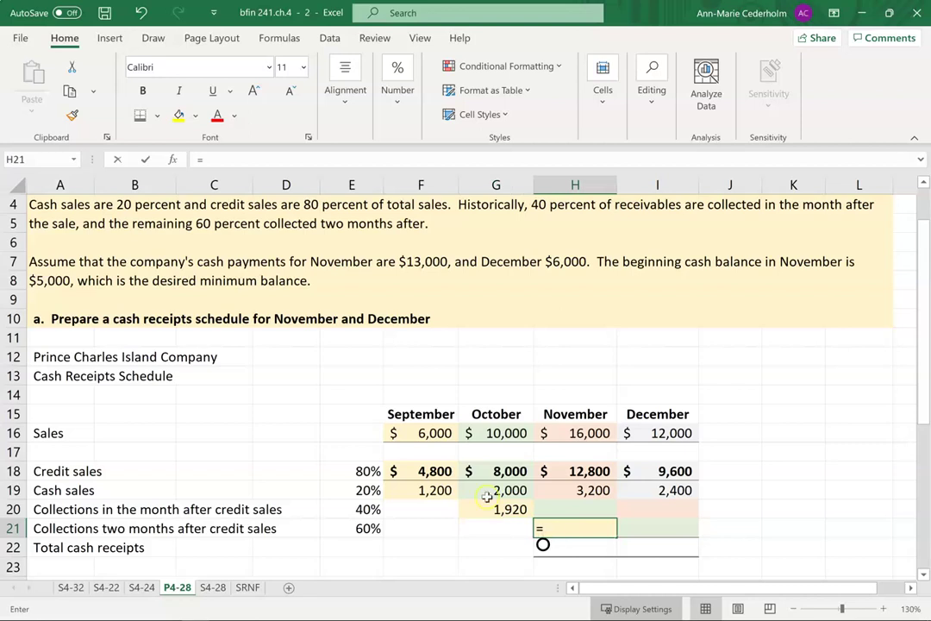
click(423, 471)
text(*)
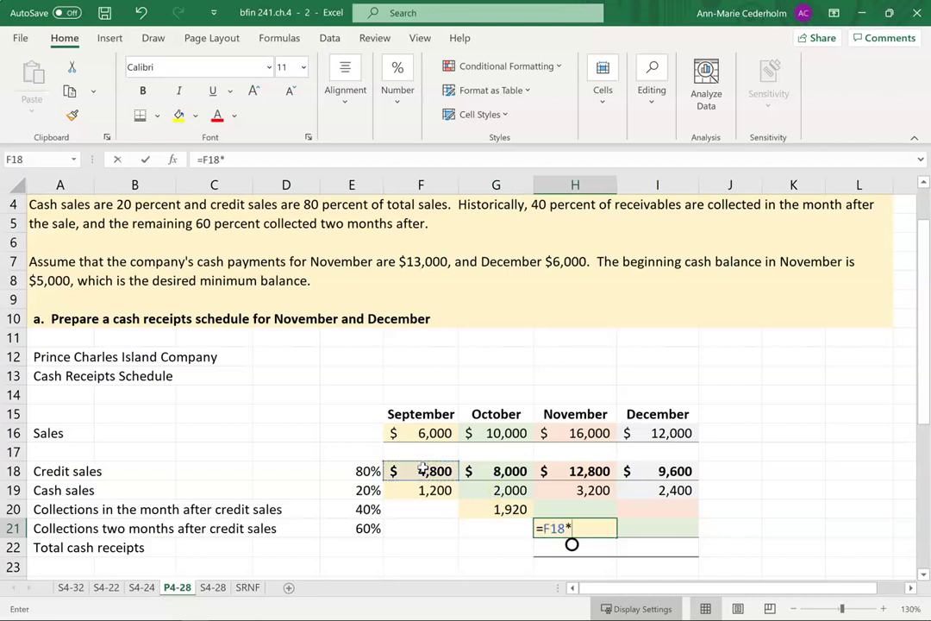
click(355, 528)
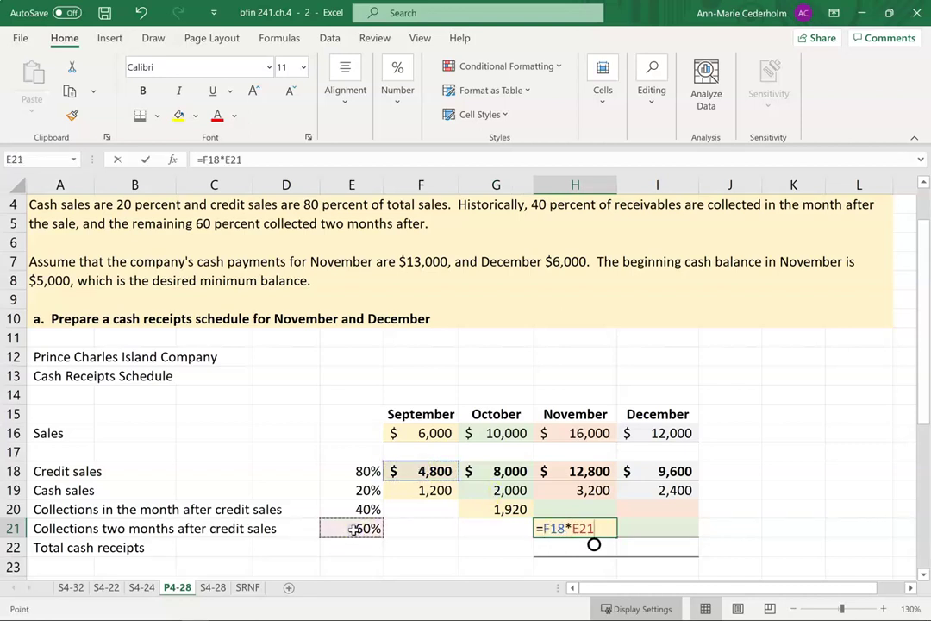
key(Return)
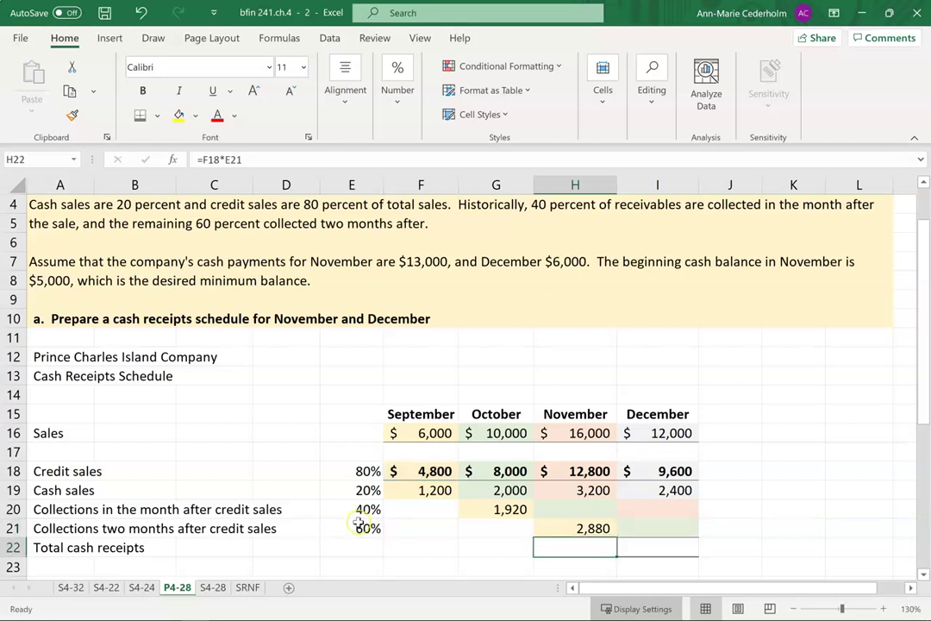
Step: Trace September credit sales in F18 to their collections in G20 and H21
click(423, 472)
click(431, 496)
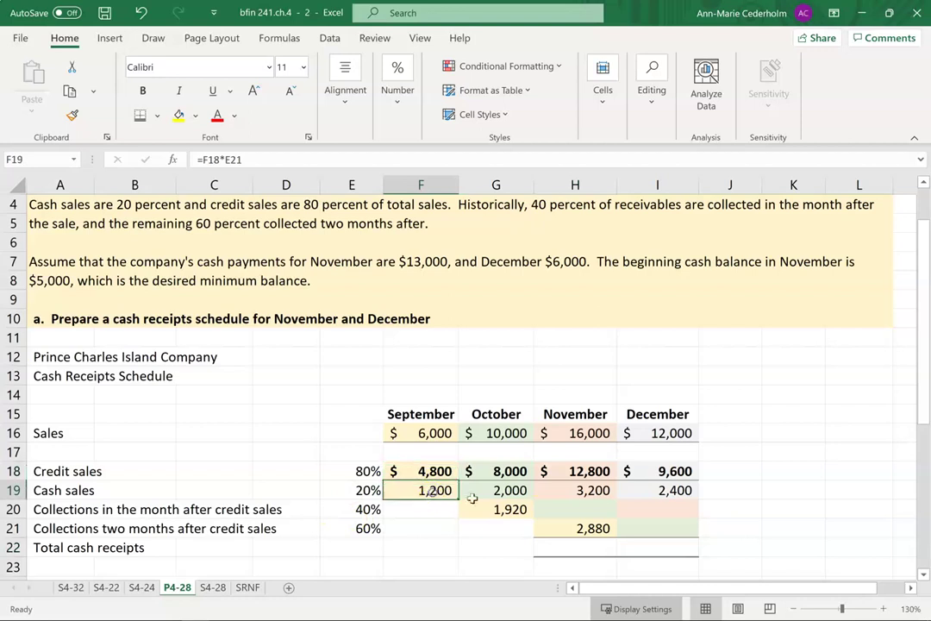
click(435, 472)
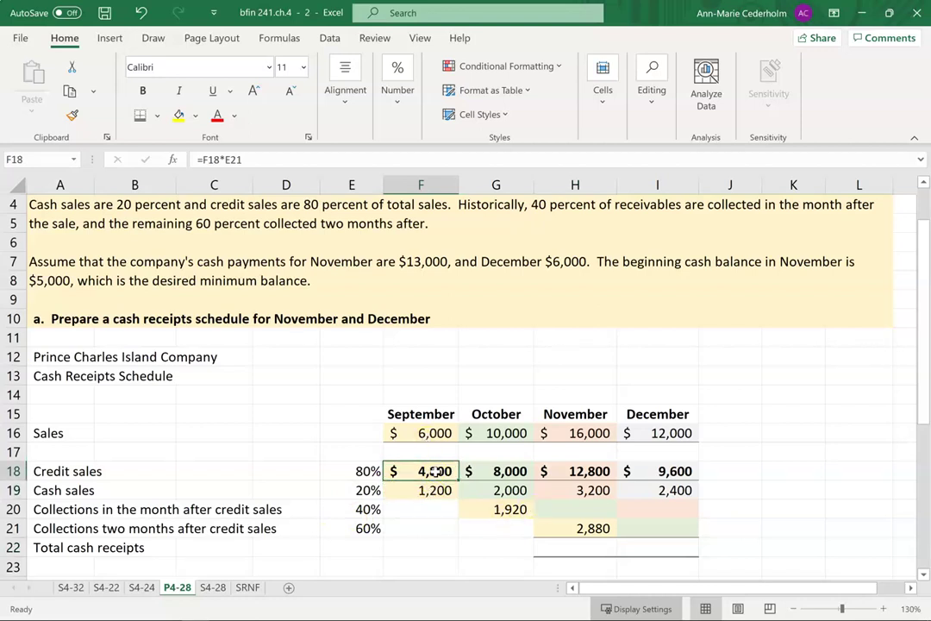
click(514, 510)
click(575, 529)
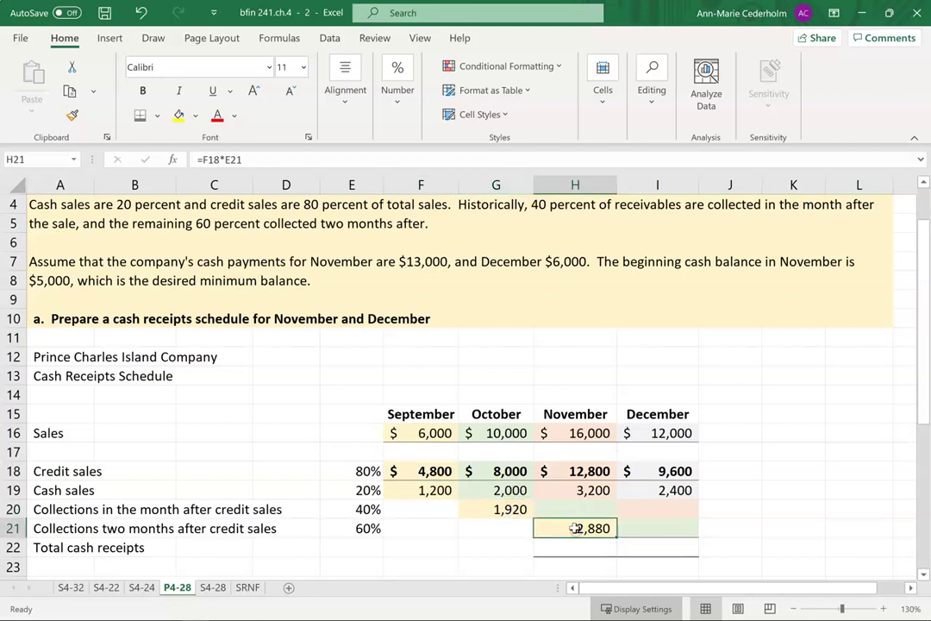
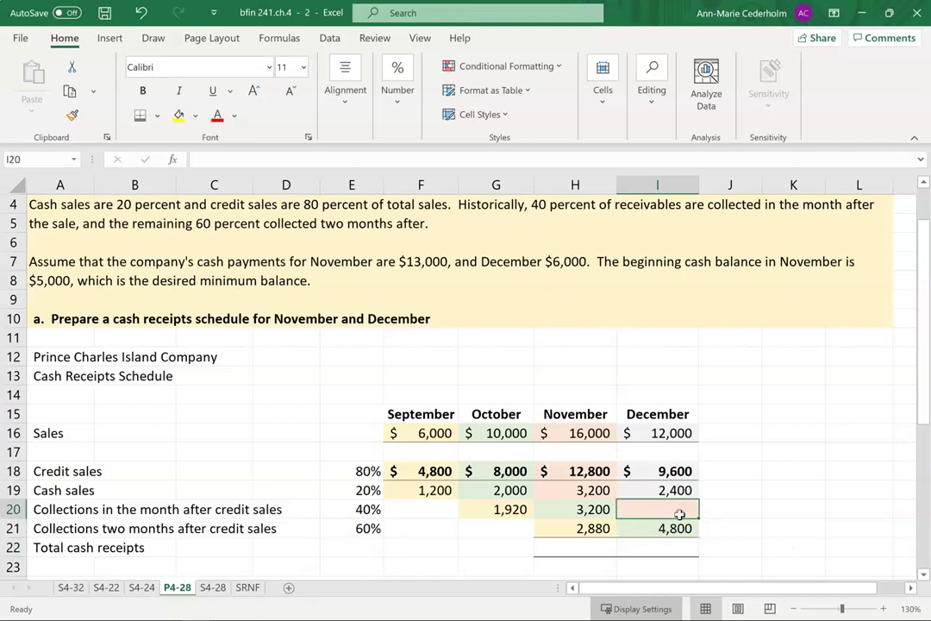
Step: Calculate December's collections from November credit sales in I20 with the formula =H18*E20
text(=)
click(582, 470)
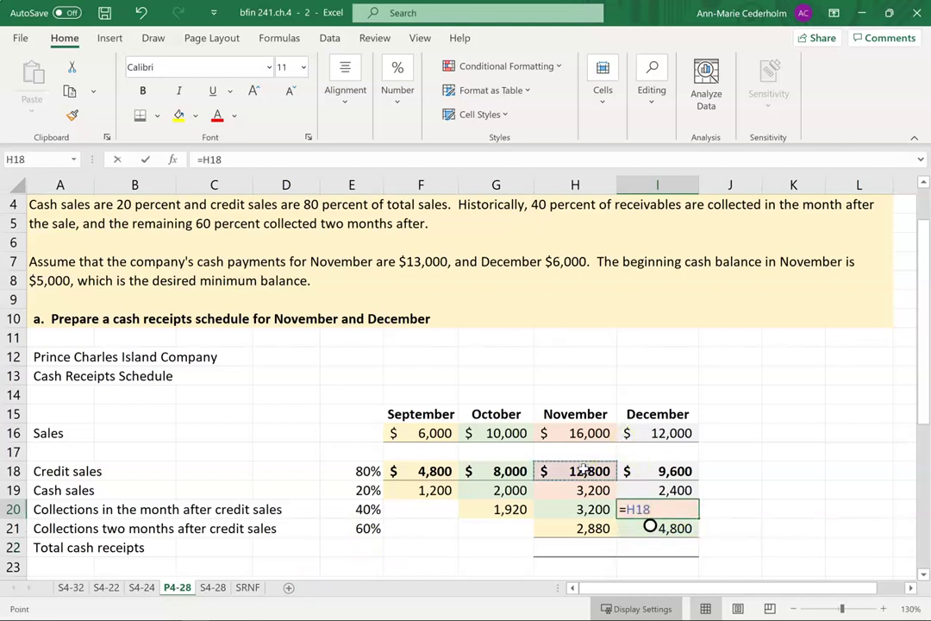
text(*)
click(344, 510)
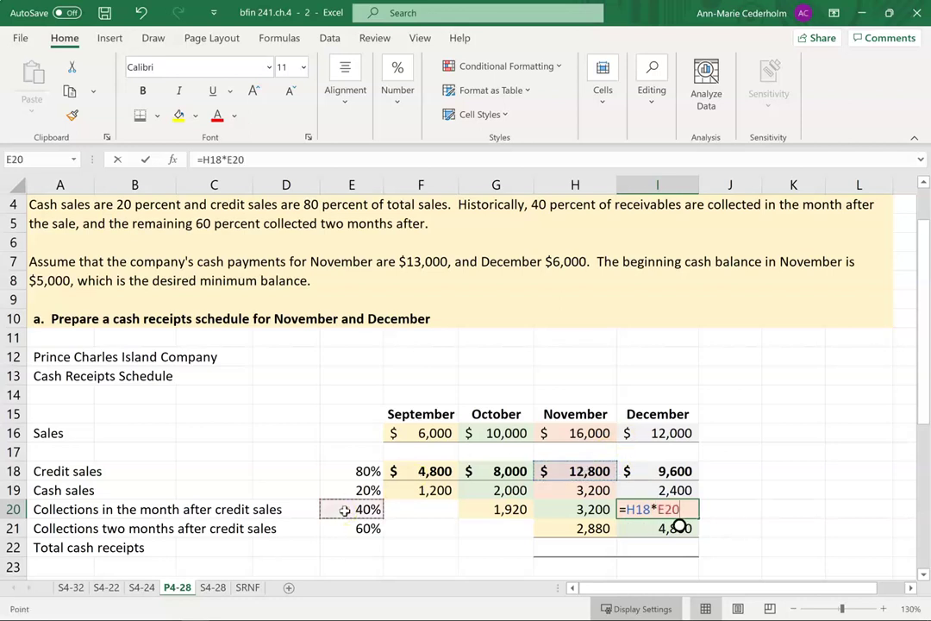
key(Return)
Step: Review which months the schedule covers and the blank collection cells under September and October
key(Up)
key(Right)
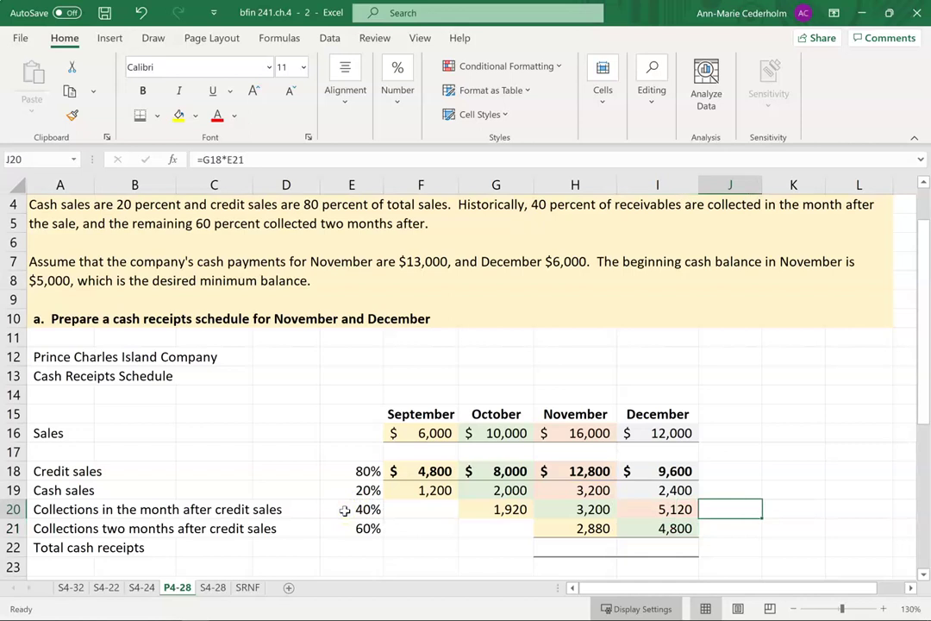
key(Down)
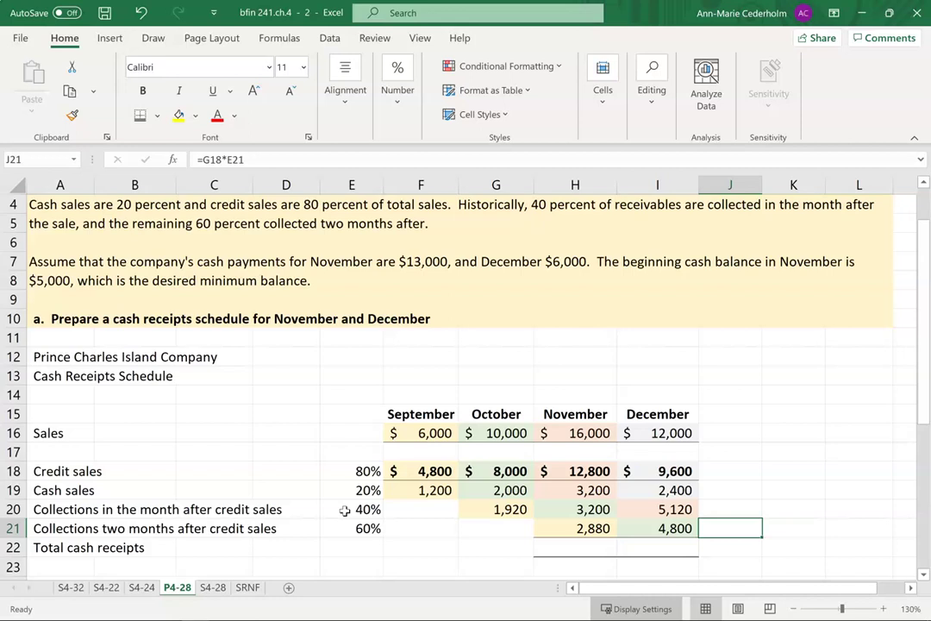
drag(580, 414, 623, 413)
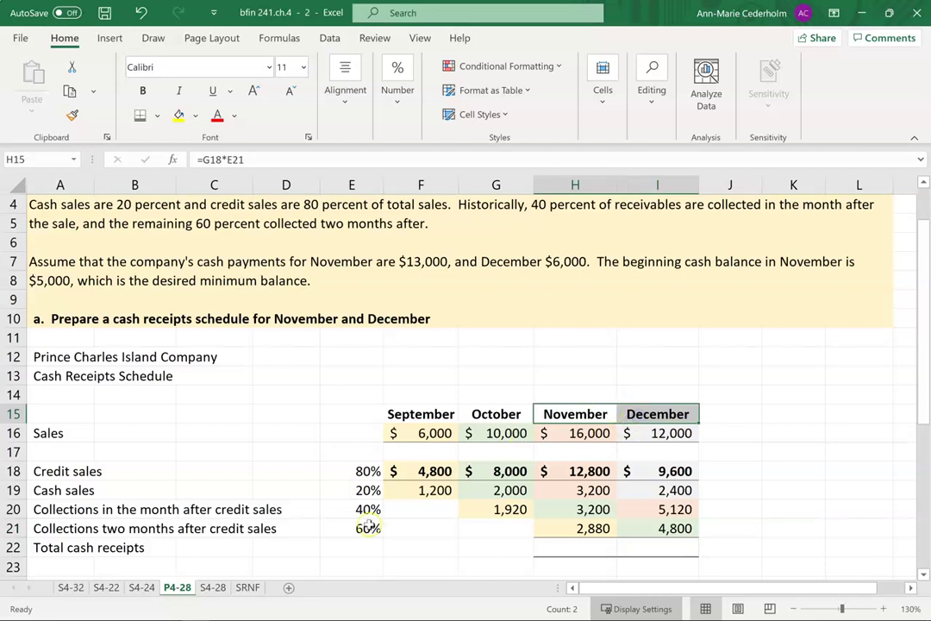
click(420, 511)
click(411, 529)
click(477, 526)
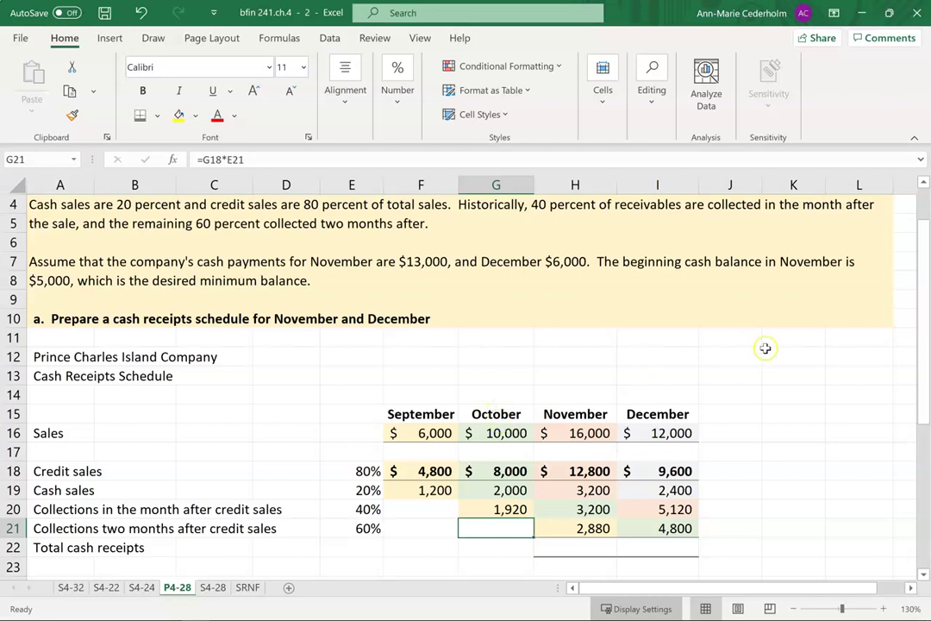
Step: Total November's cash receipts in H22 with the formula =H19+H20+H21
click(575, 551)
text(=)
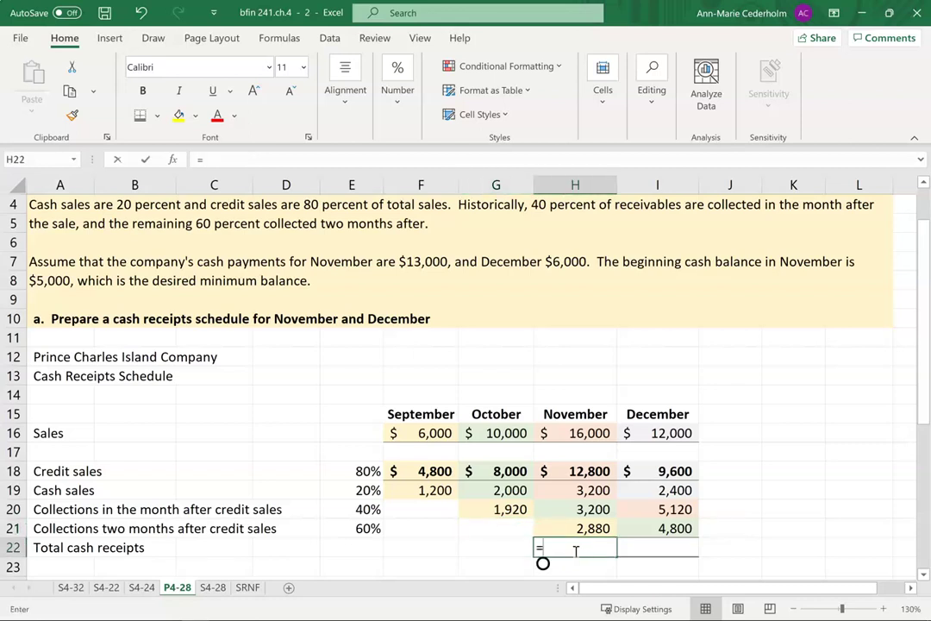
click(595, 490)
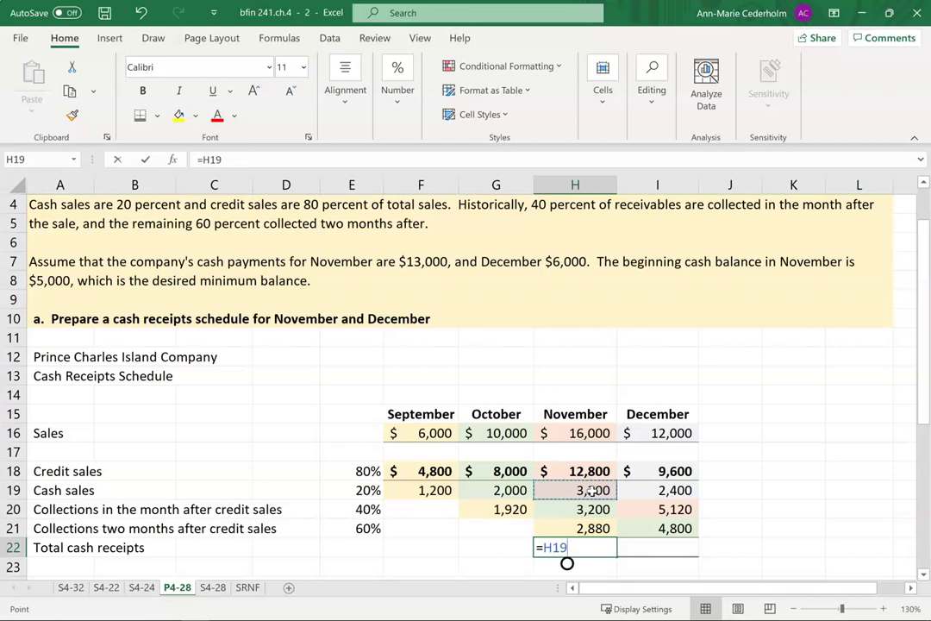
text(+)
click(594, 509)
text(+)
click(595, 528)
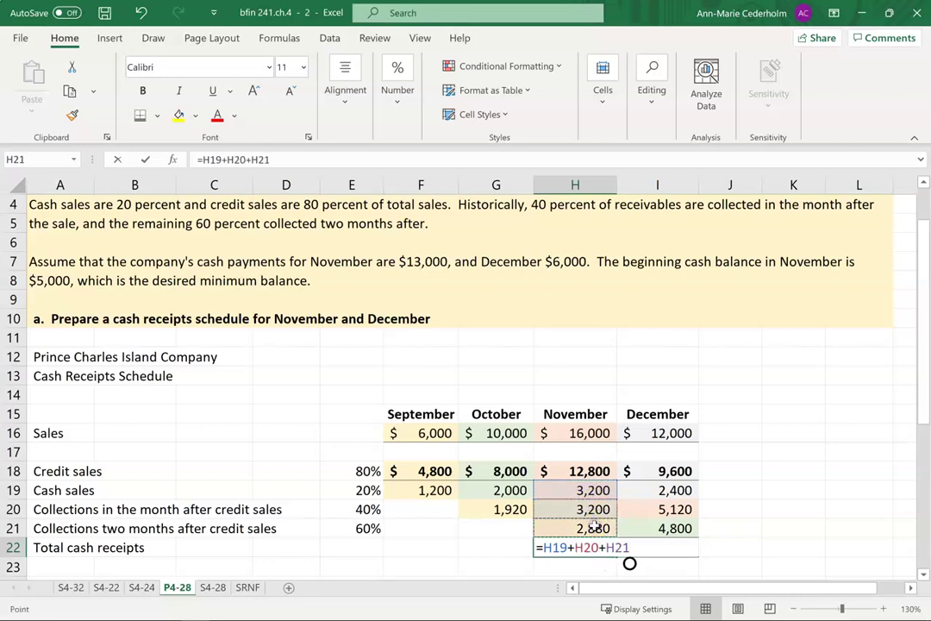
key(Return)
click(594, 541)
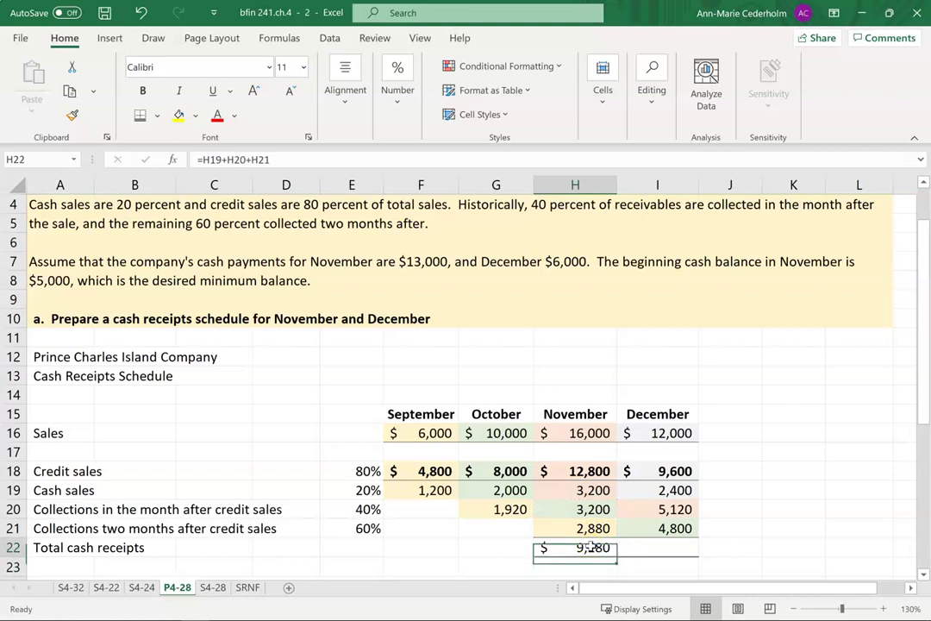
Step: Total December's cash receipts in I22 by adding cash sales and both collections in I19, I20 and I21
click(679, 554)
text(=)
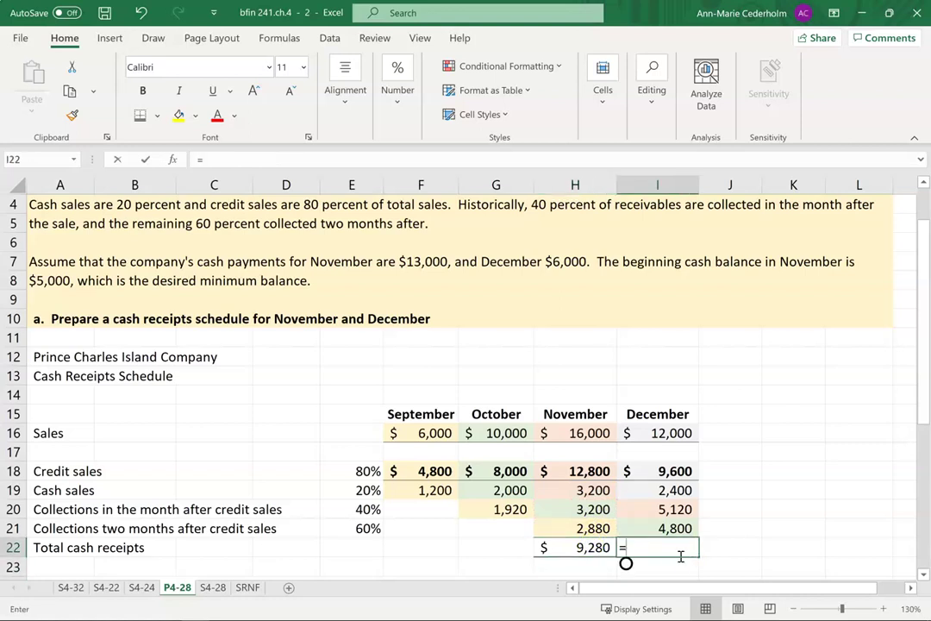
click(679, 491)
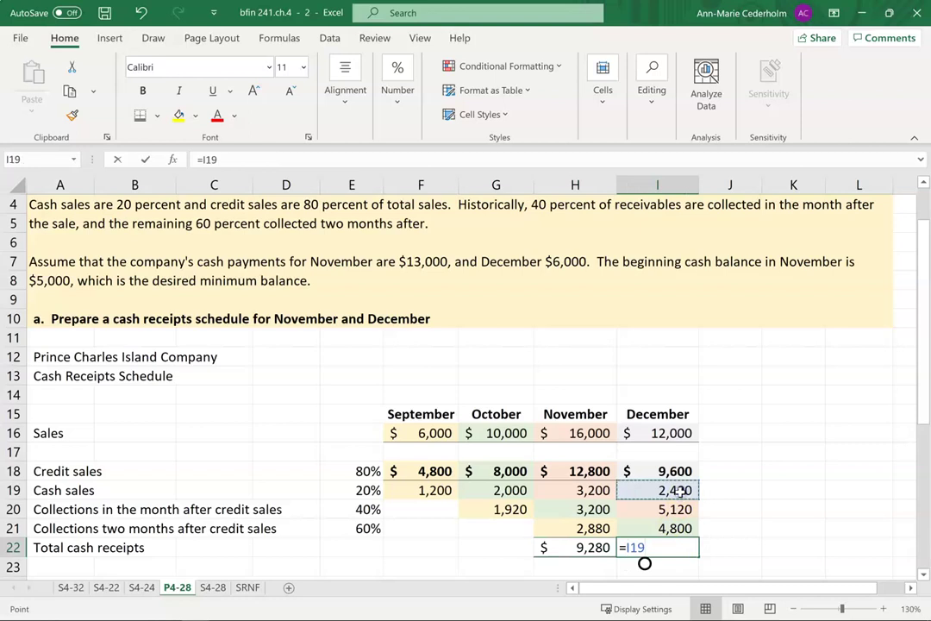
text(+)
click(674, 509)
text(+)
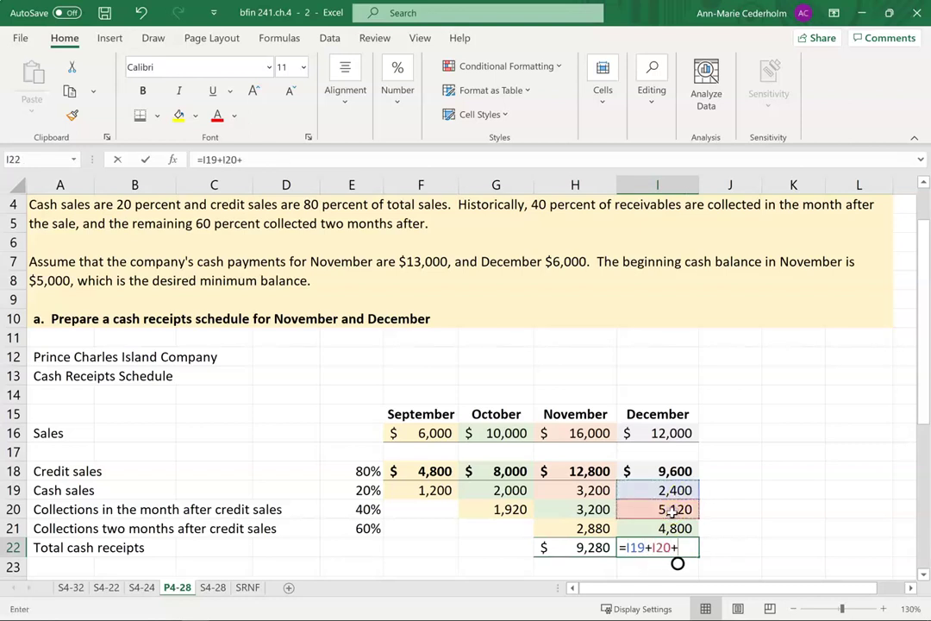
click(671, 529)
key(Return)
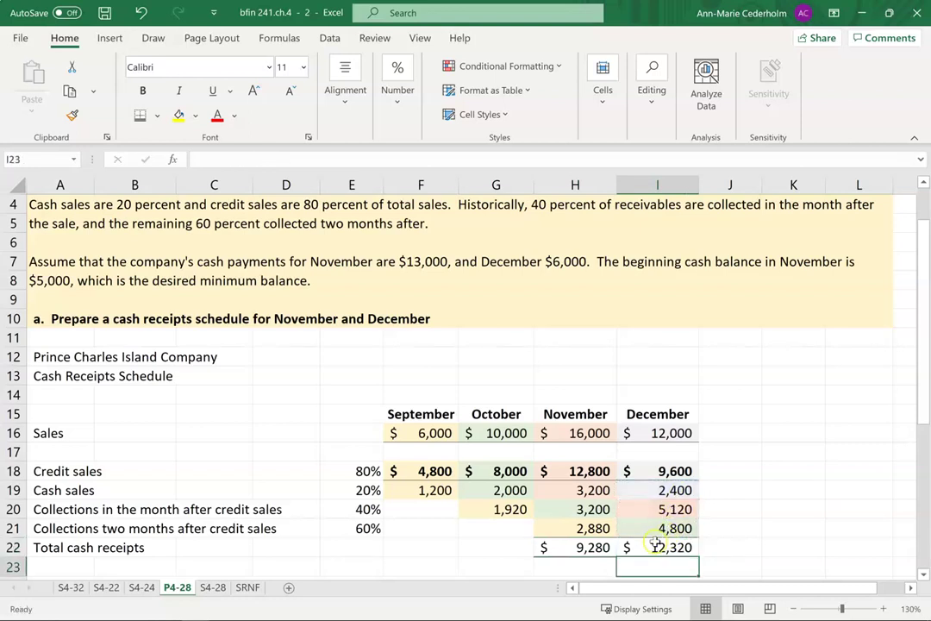
click(595, 549)
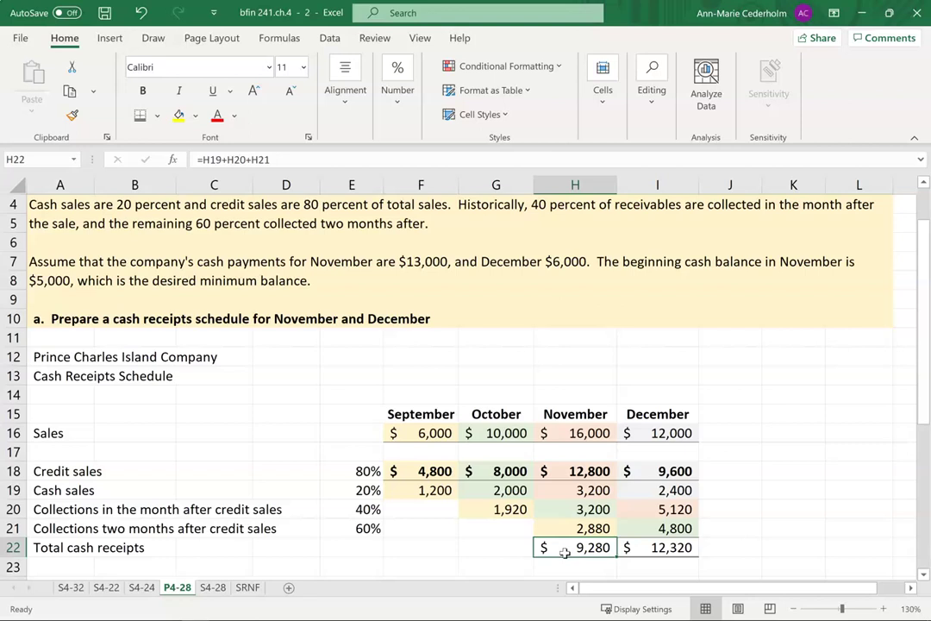
Step: Link November's cash receipts in the cash budget, H29, to the total receipts with the formula =H22
click(575, 434)
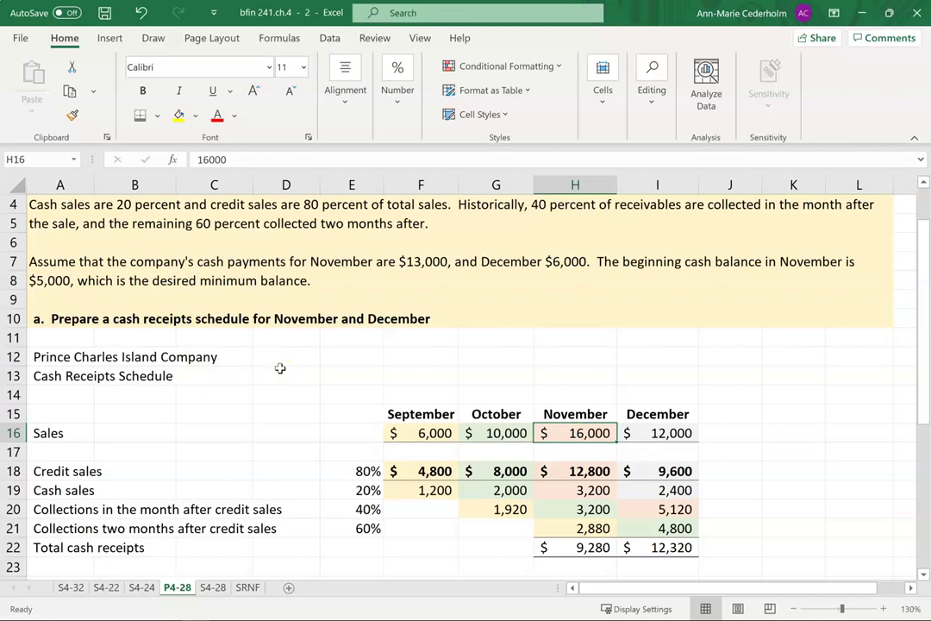
scroll(295, 374, down, 3)
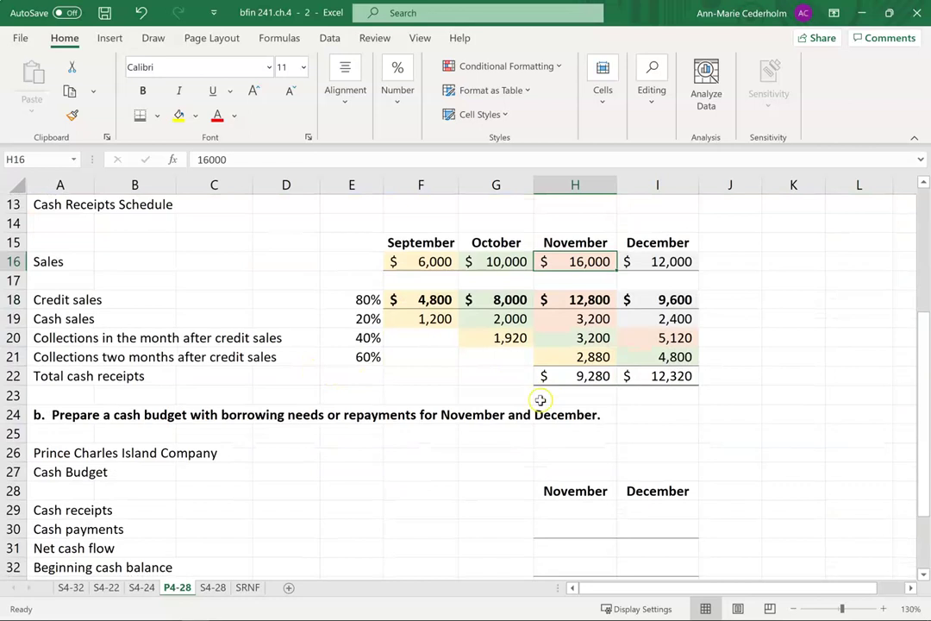
scroll(538, 397, down, 1)
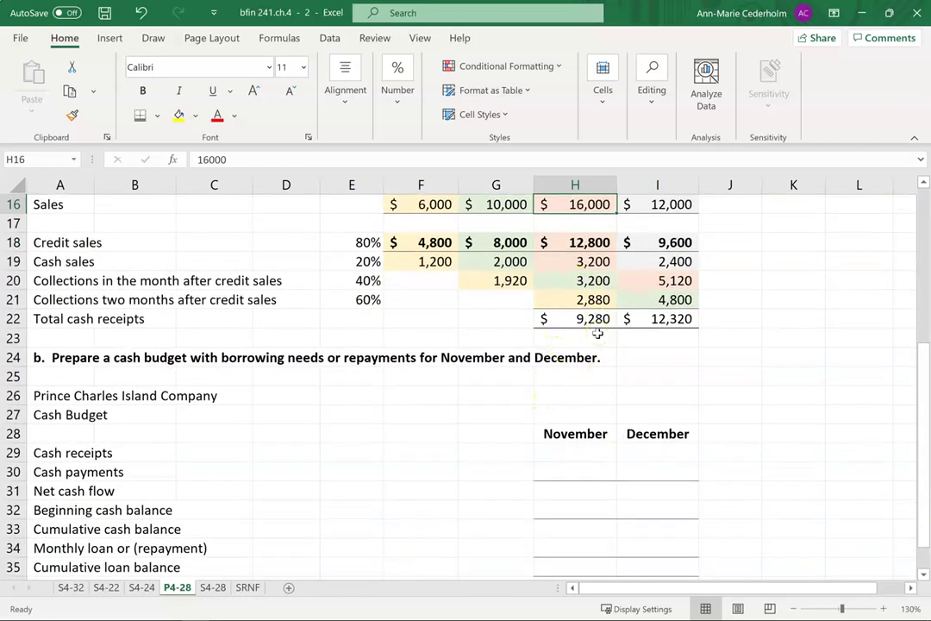
drag(71, 453, 647, 446)
click(573, 453)
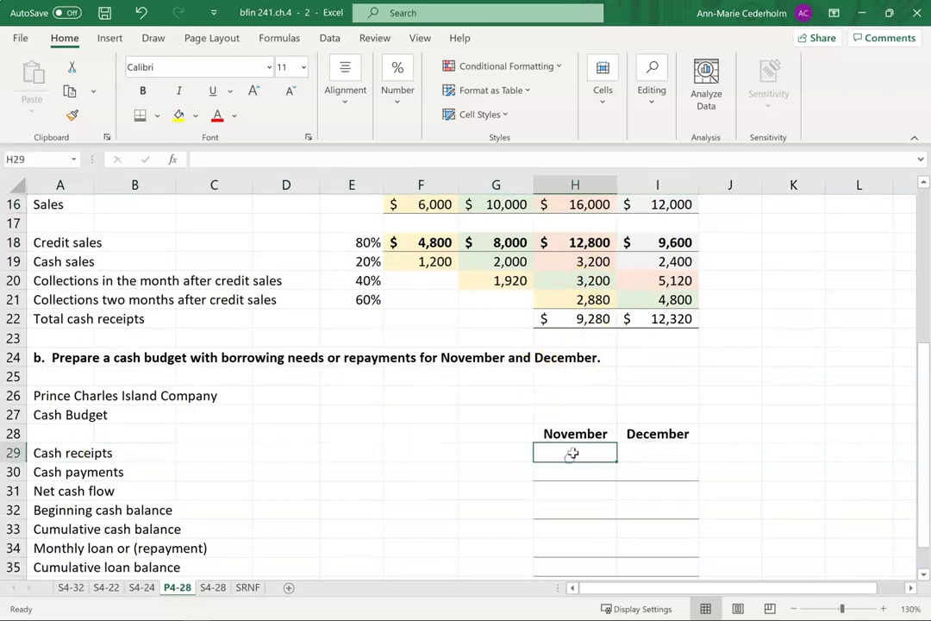
text(=)
click(581, 318)
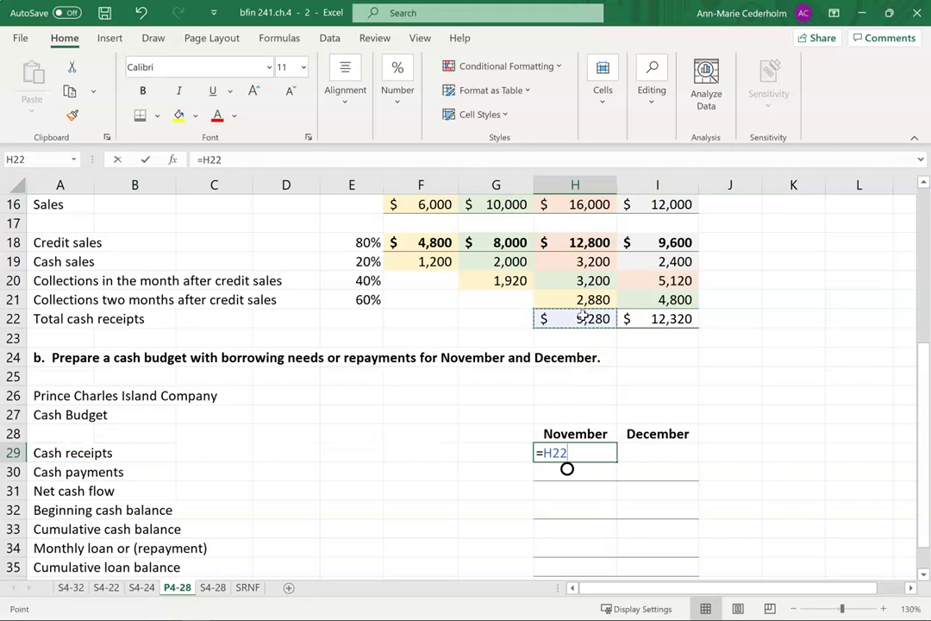
key(Return)
Step: Link December's cash receipts in the cash budget, I29, to the total receipts with the formula =I22
key(Up)
key(Right)
text(=)
click(636, 316)
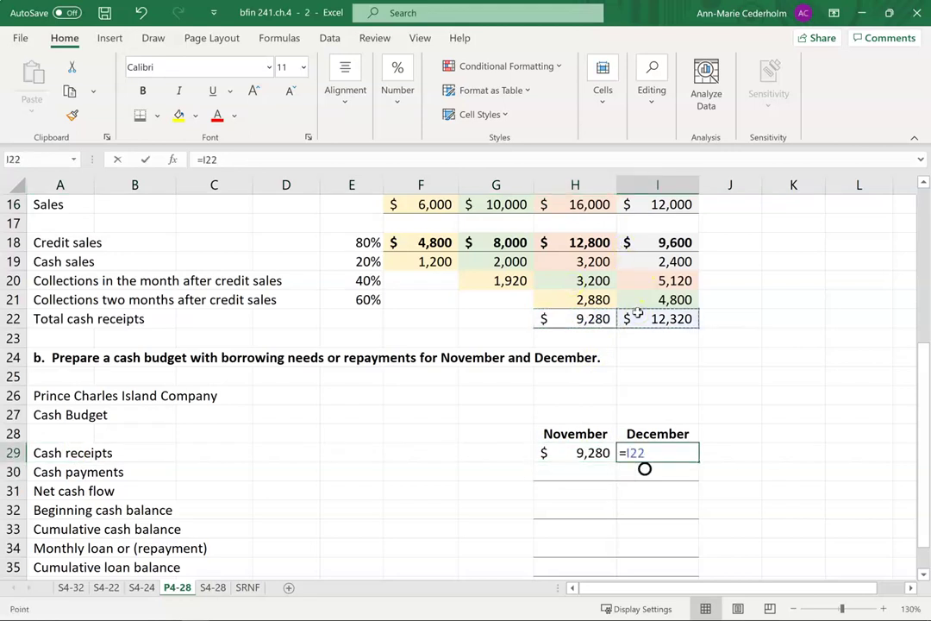
key(Return)
Step: Enter the cash payments as negative amounts, -13000 for November in H30 and -6000 for December in I30
key(Left)
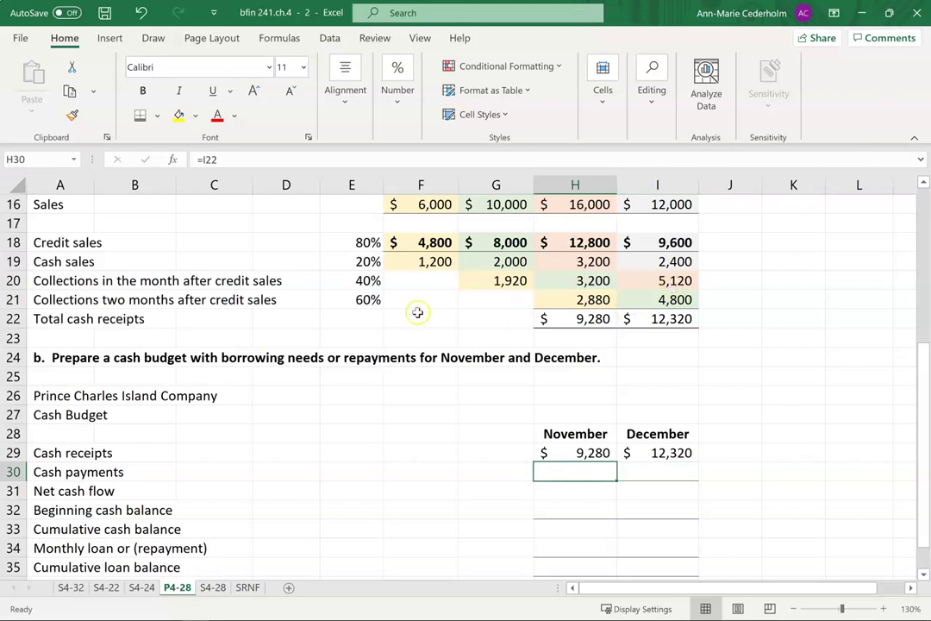
scroll(435, 323, up, 2)
scroll(440, 324, up, 4)
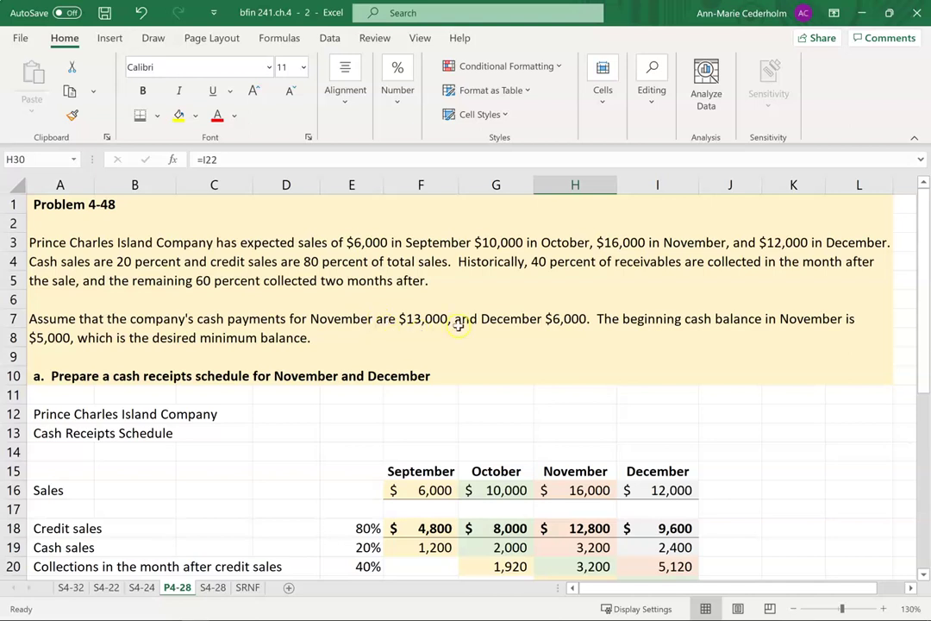
scroll(520, 384, down, 5)
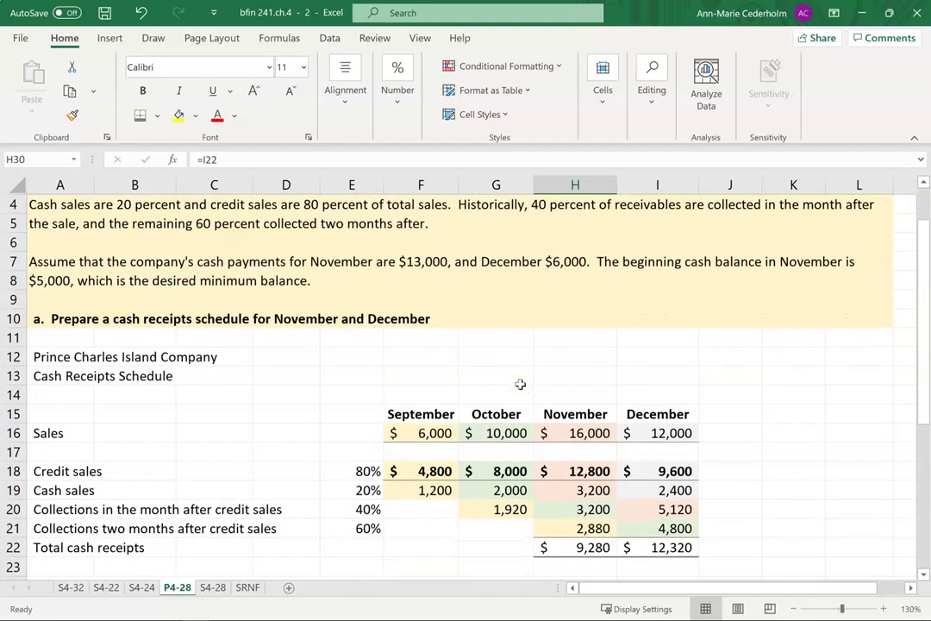
text(-13000)
key(Return)
key(Up)
key(Right)
text(-6000)
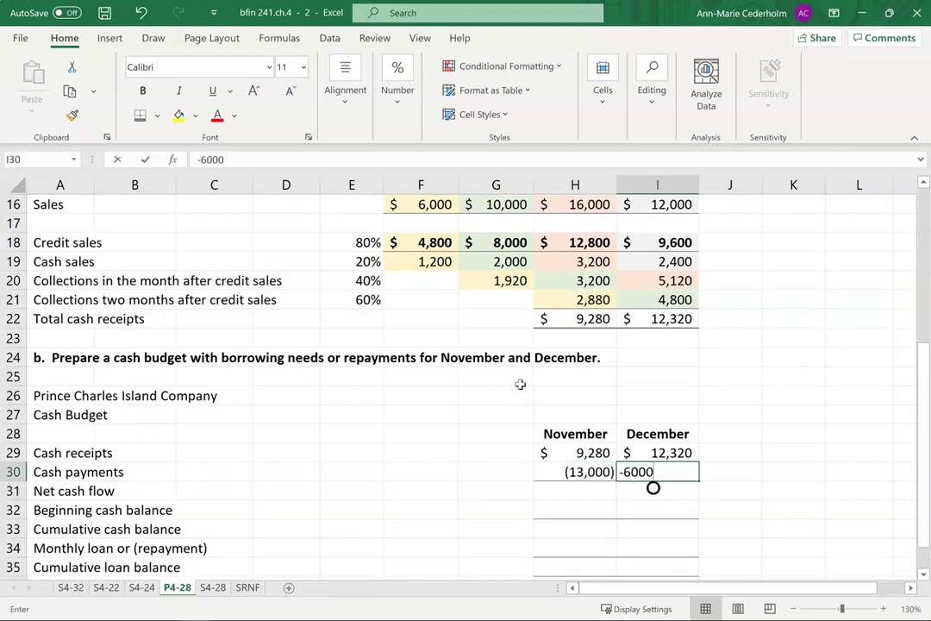
key(Return)
key(Up)
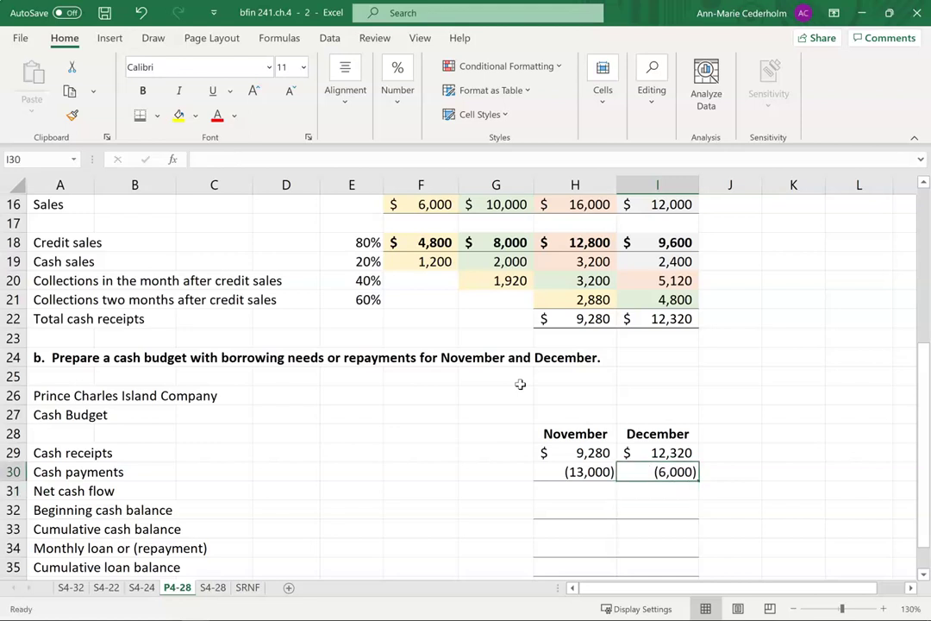
Step: Try to calculate November's net cash flow in H31 with the formula =H29:H30, and undo the entry
scroll(414, 432, up, 1)
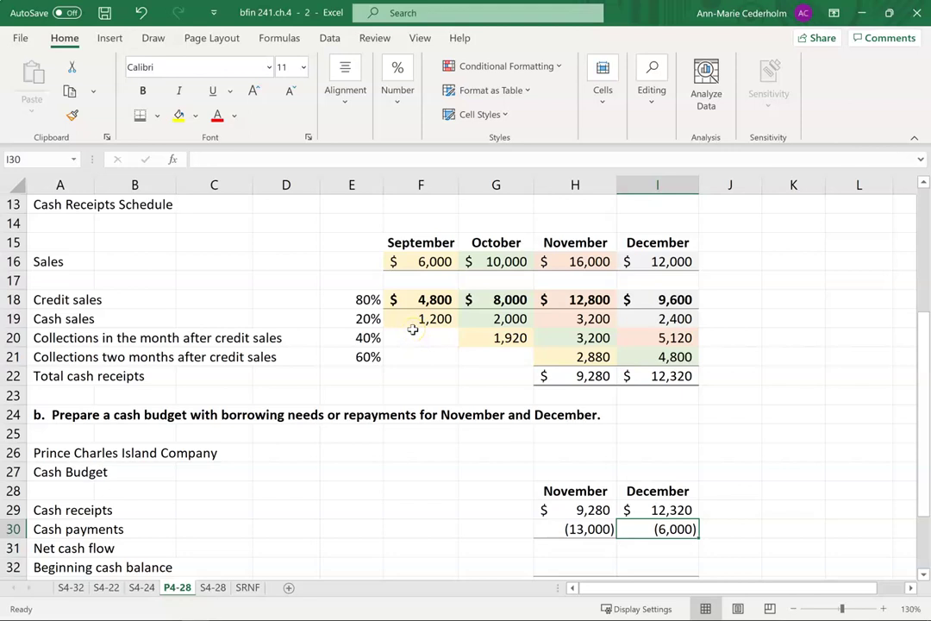
scroll(517, 341, down, 1)
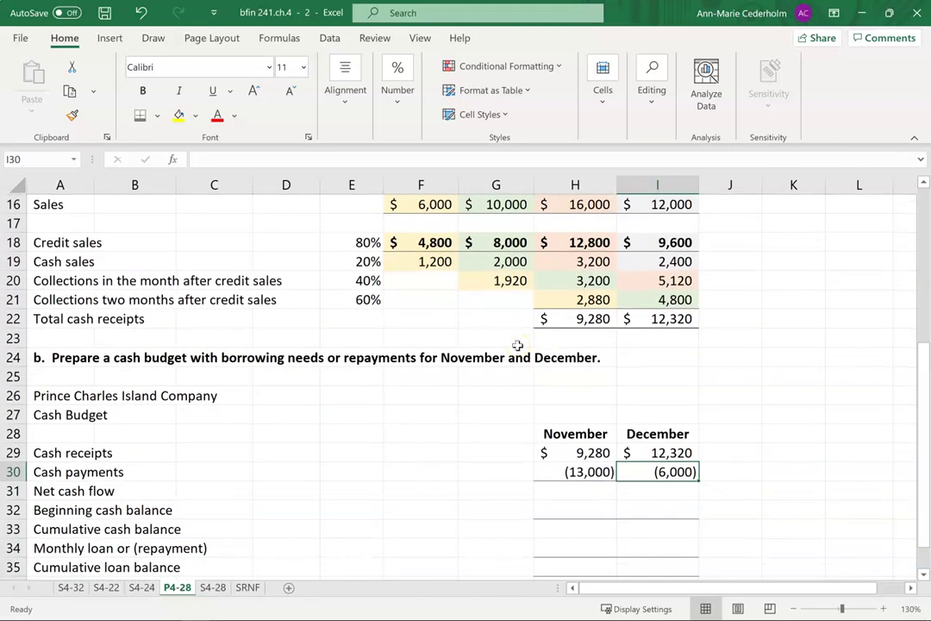
click(560, 454)
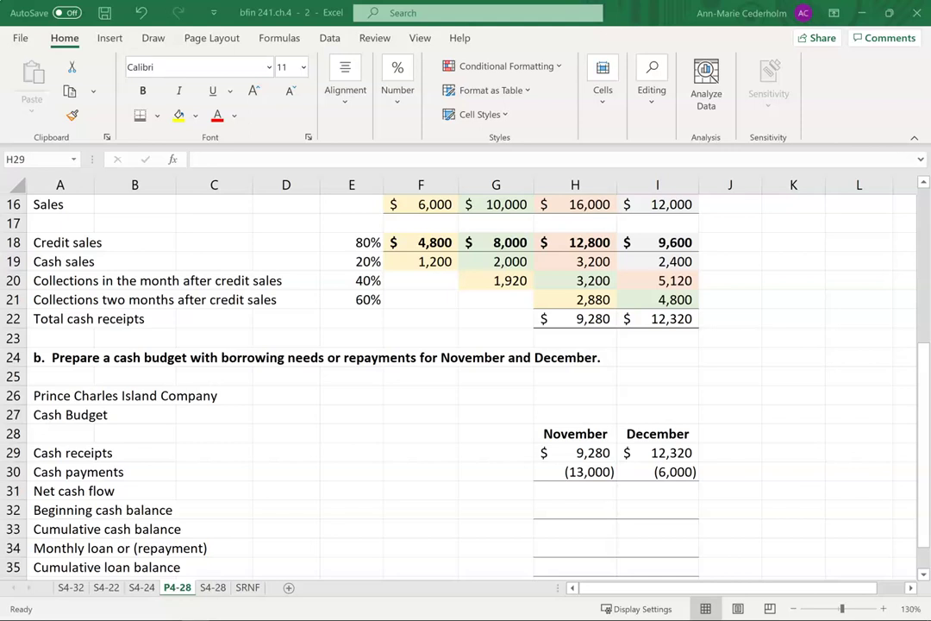
click(561, 490)
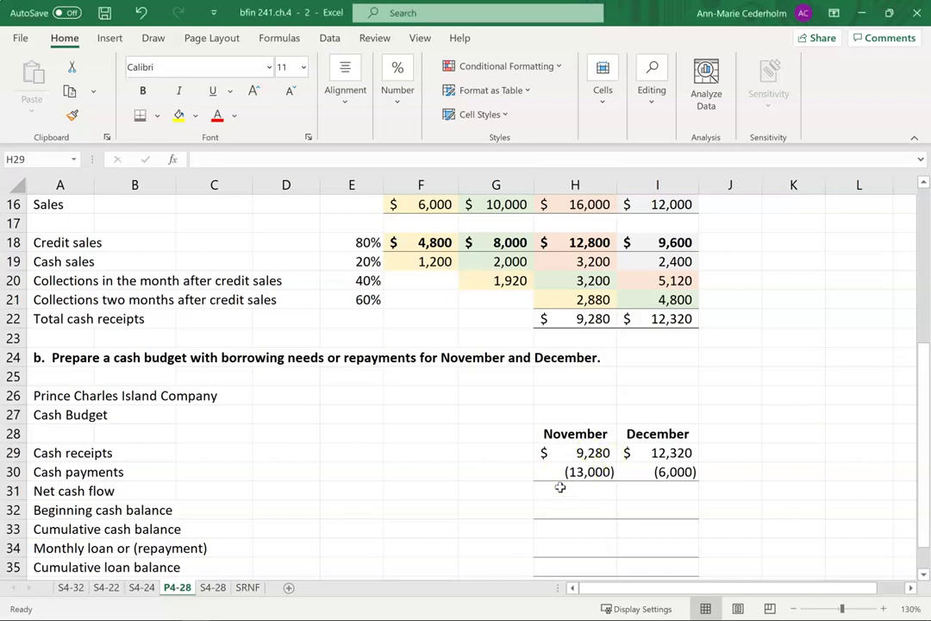
text(=)
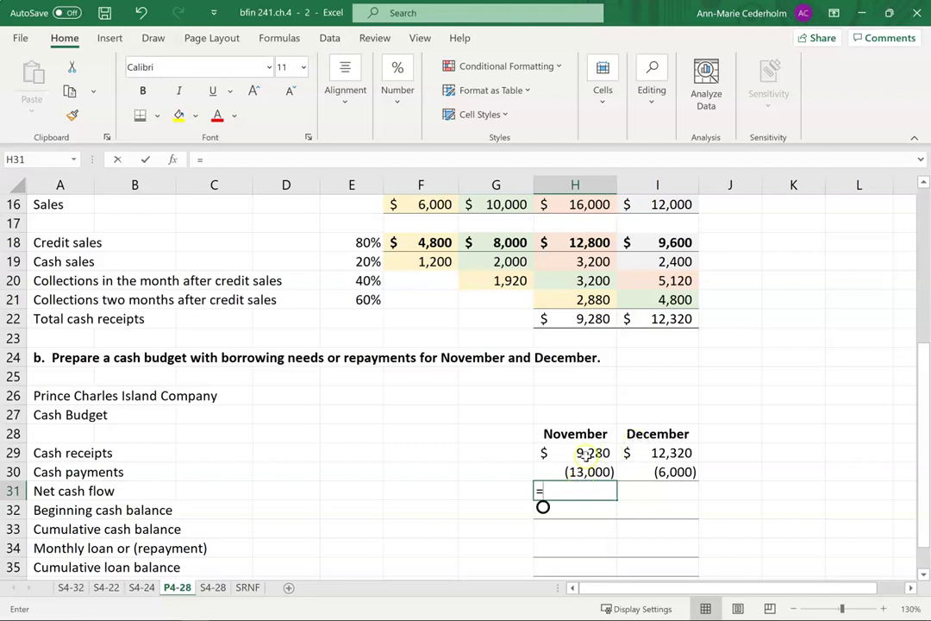
drag(586, 453, 586, 468)
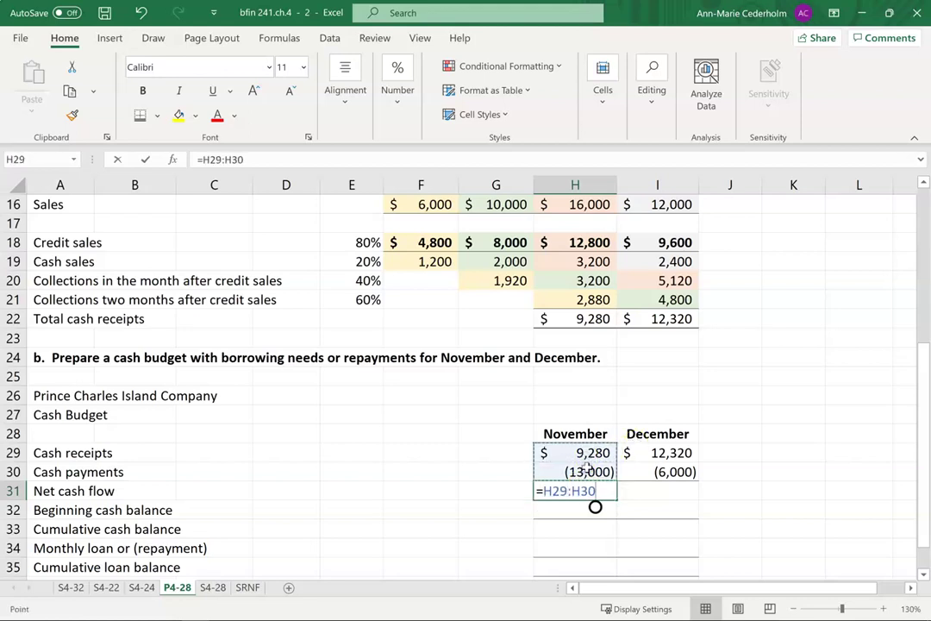
key(Return)
key(Up)
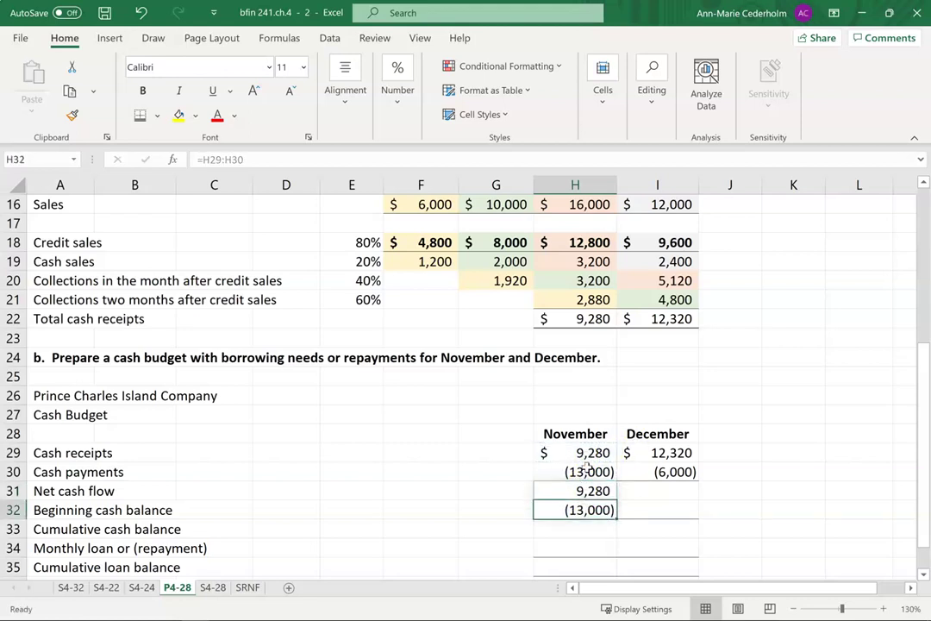
key(Down)
key(ctrl+z)
key(Right)
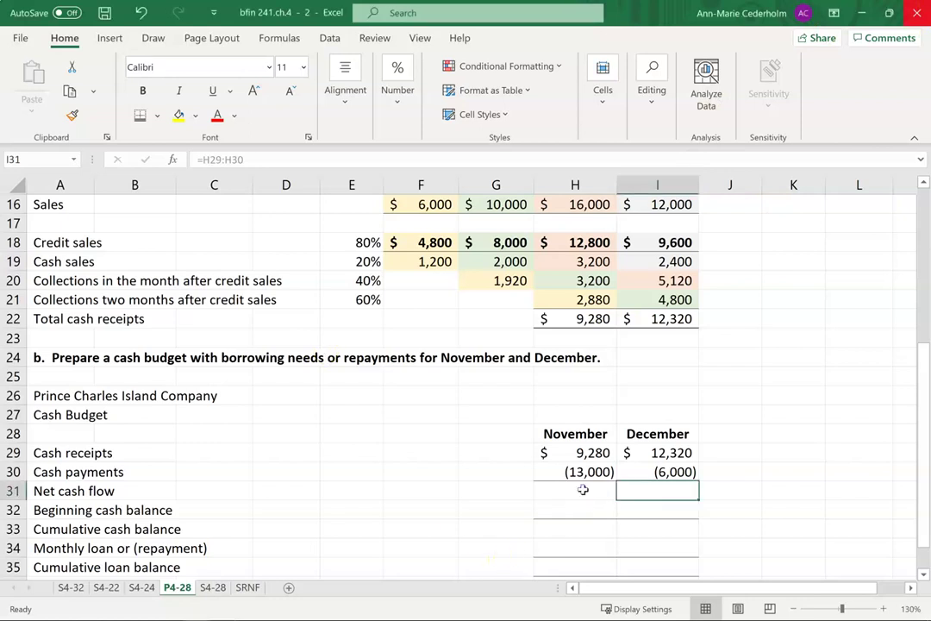
Step: Calculate November's net cash flow in H31 by summing cash receipts and payments with =SUM(H29:H30)
click(576, 491)
text(=sum()
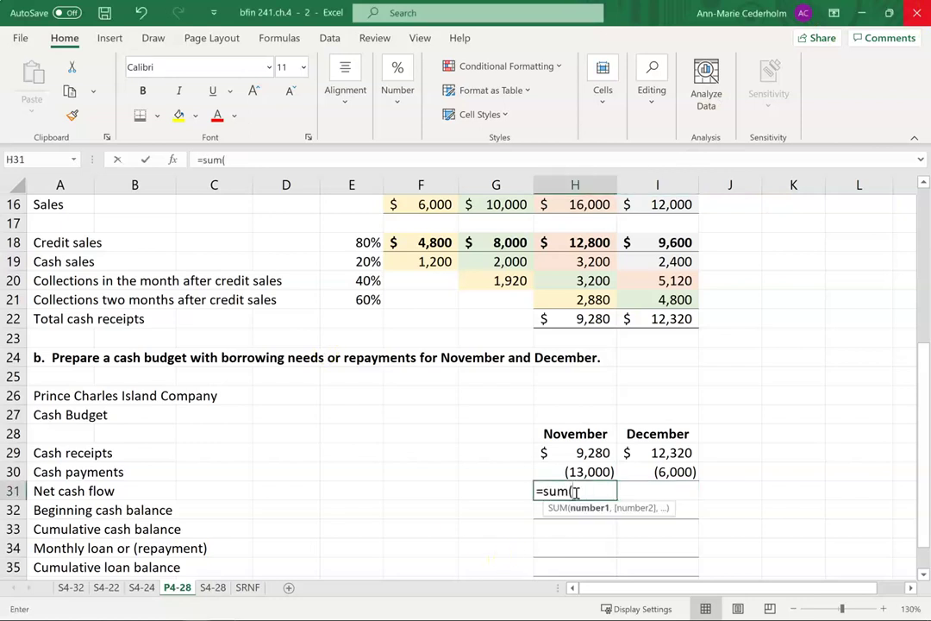
key(Up)
key(Up)
key(shift+Down)
key(Return)
click(576, 492)
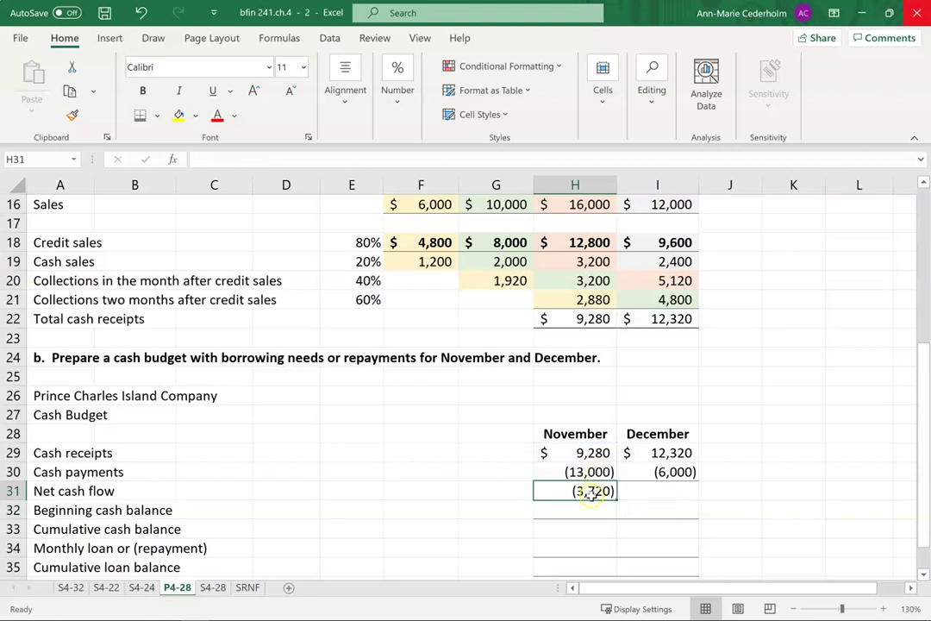
Step: Calculate December's net cash flow in I31 with the formula =SUM(I29:I30) and compare it with November's
click(665, 495)
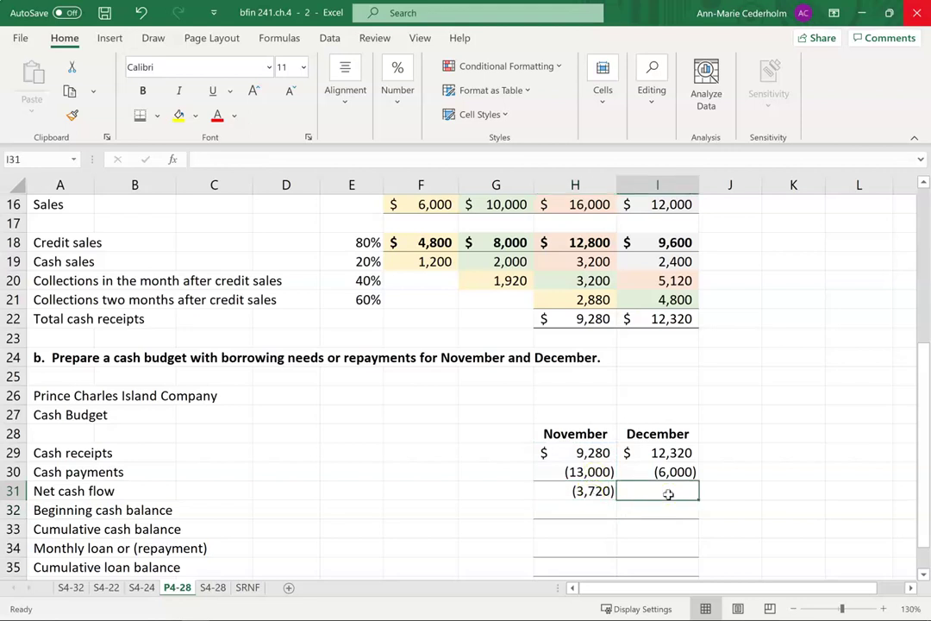
text(=sum()
key(Up)
key(Up)
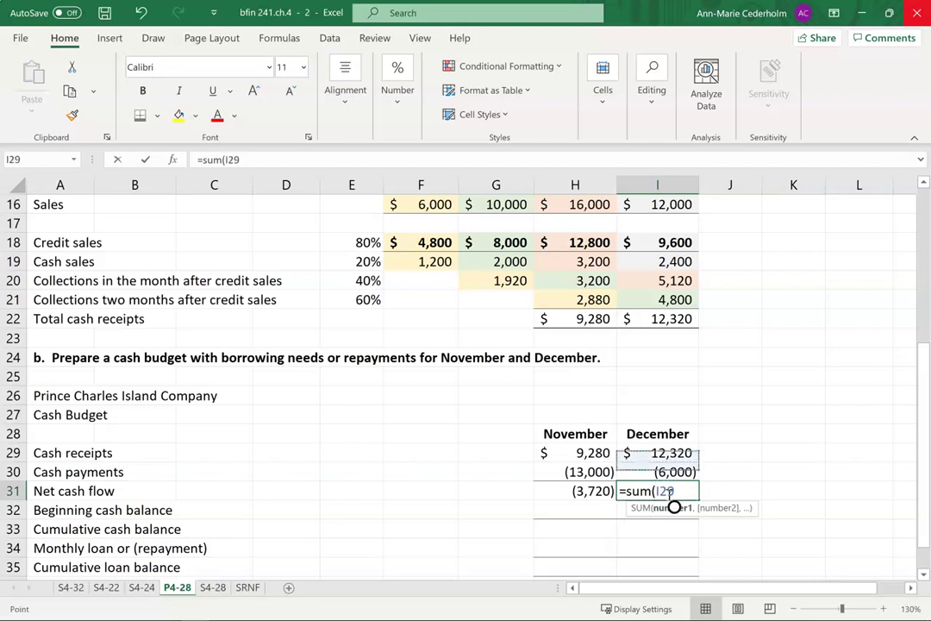
key(shift+Down)
text())
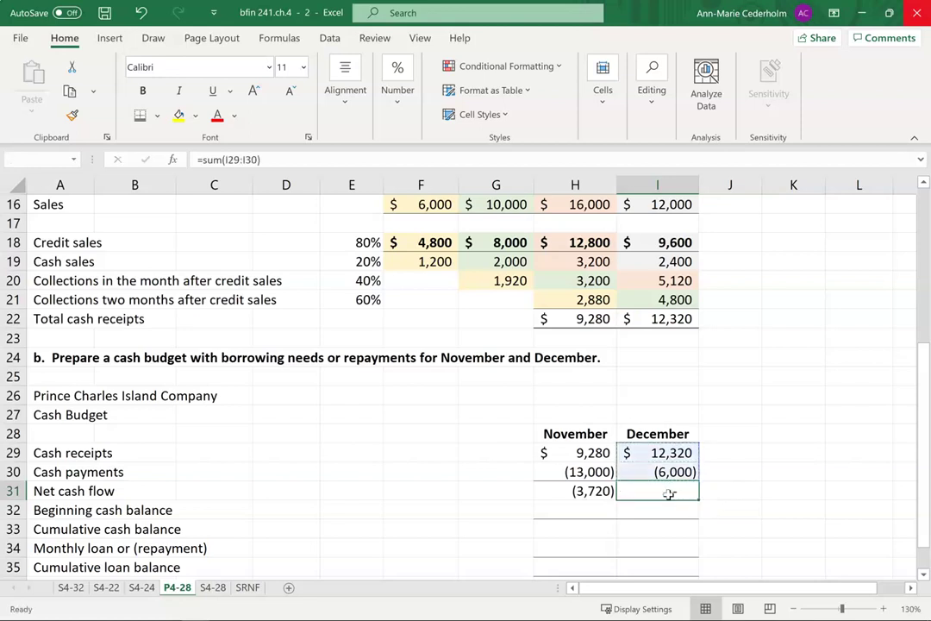
key(ctrl+Return)
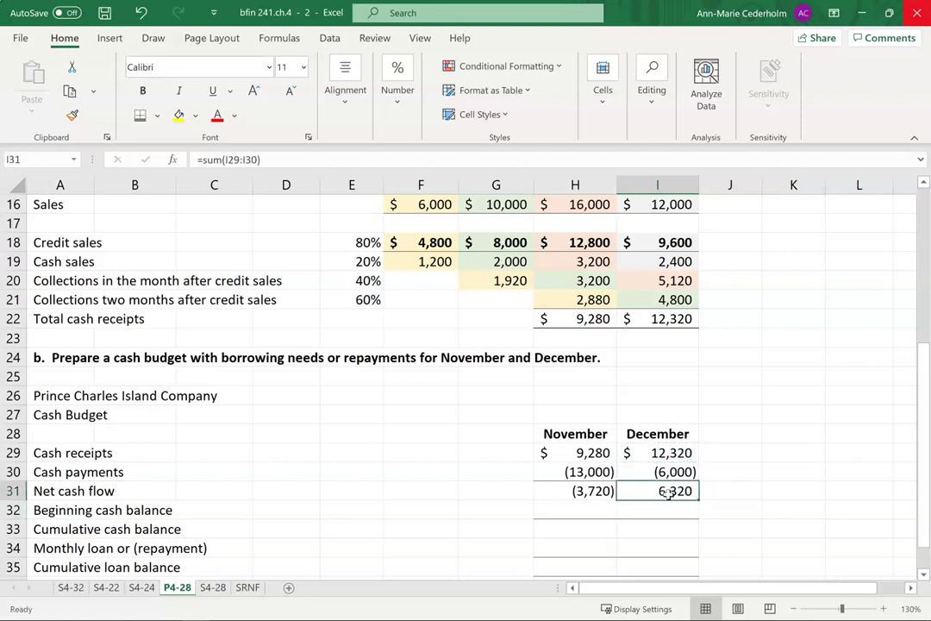
click(568, 492)
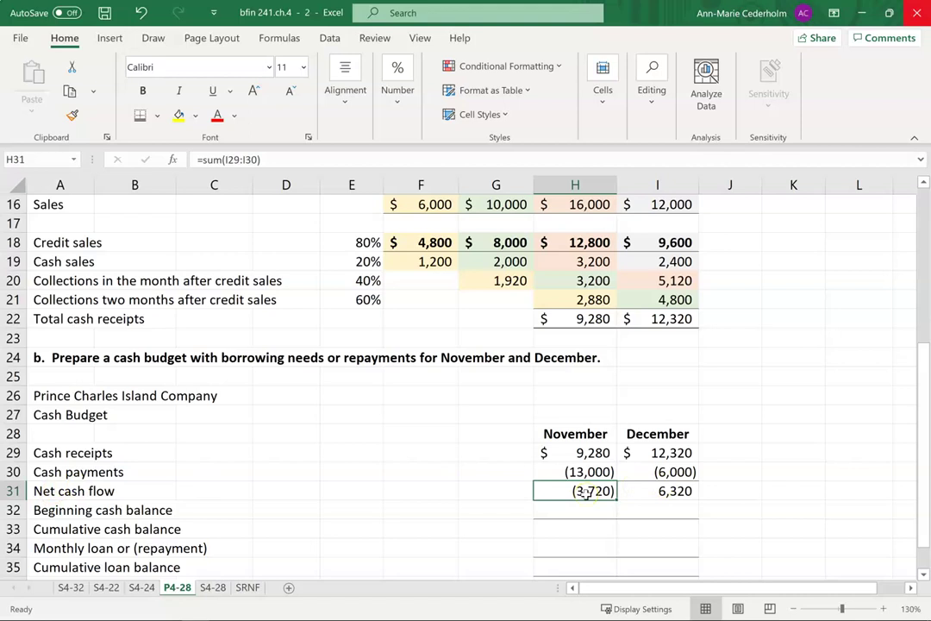
click(666, 492)
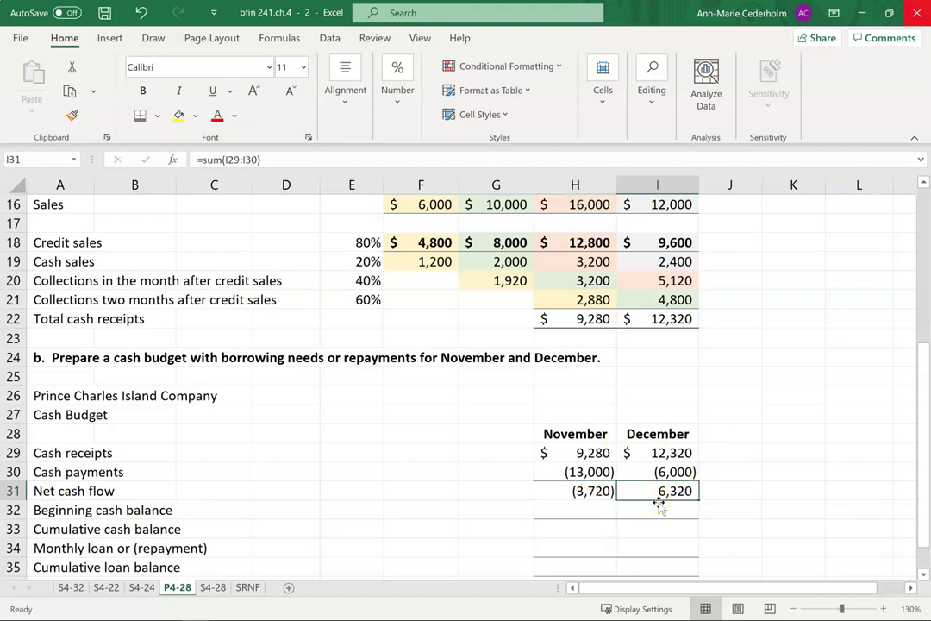
Step: Look up November's beginning cash balance in the problem text and enter 5000 in H32
click(597, 511)
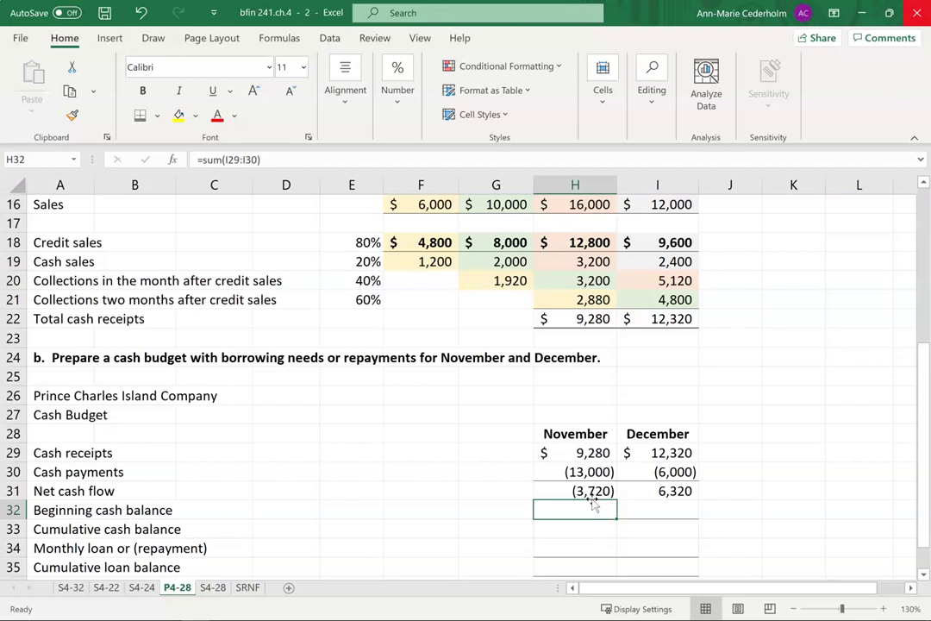
scroll(594, 506, up, 4)
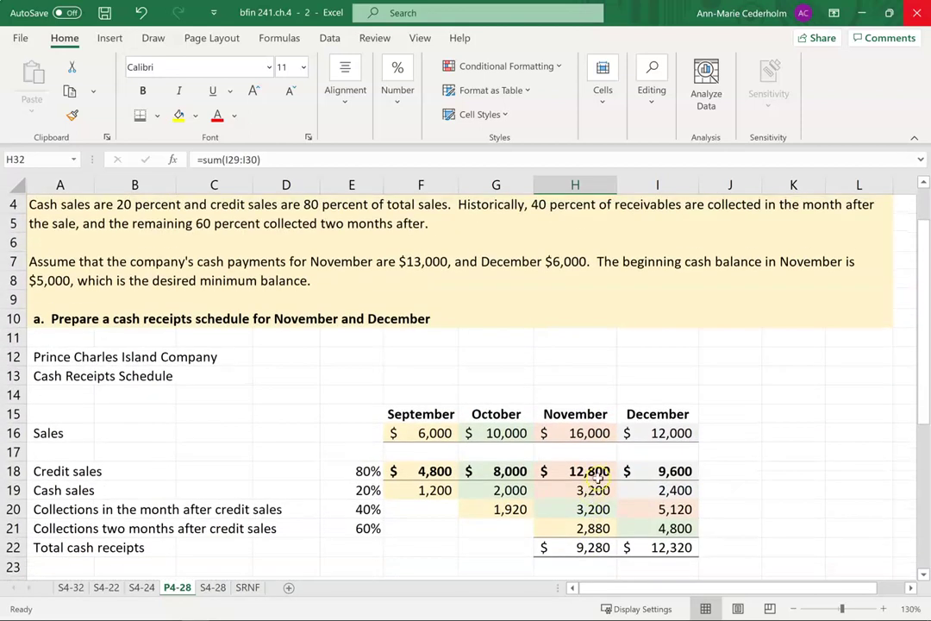
click(666, 262)
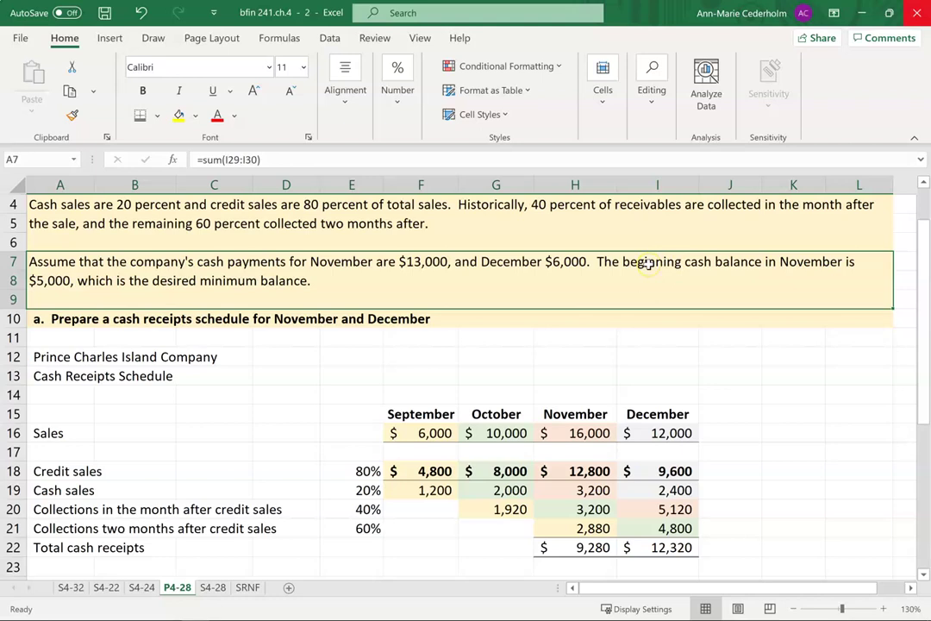
scroll(652, 326, down, 4)
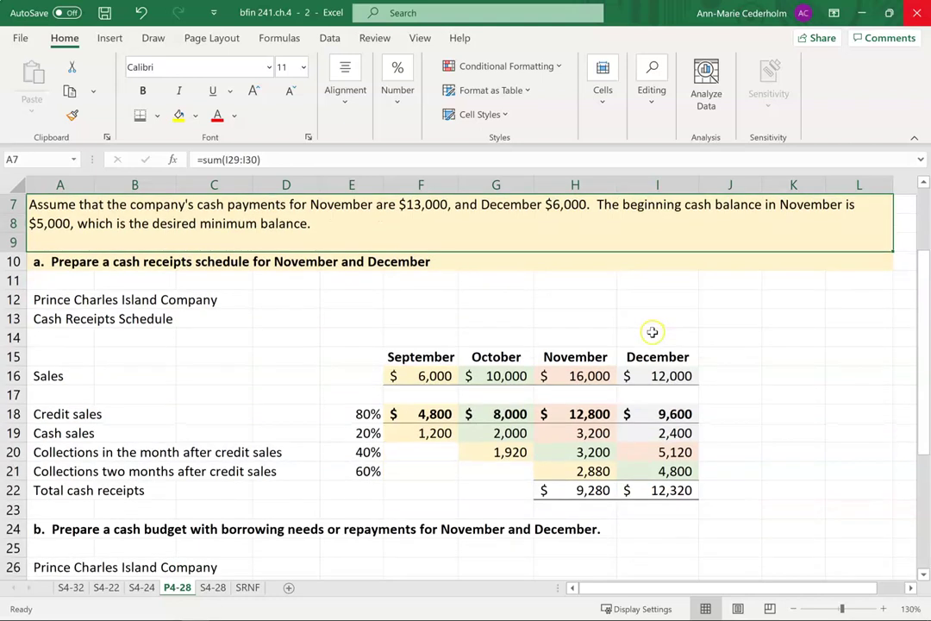
scroll(652, 332, down, 1)
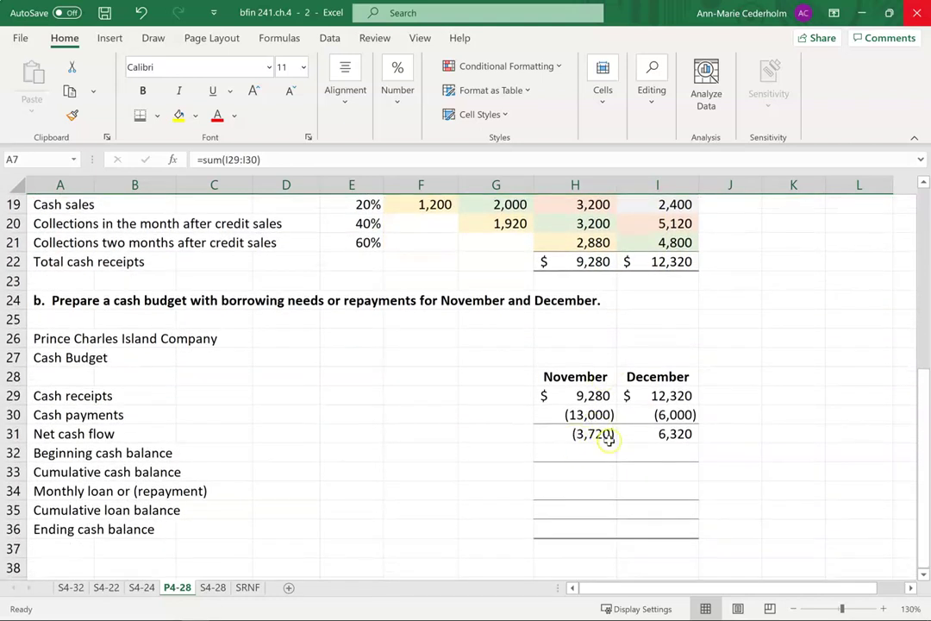
click(592, 451)
text(5000)
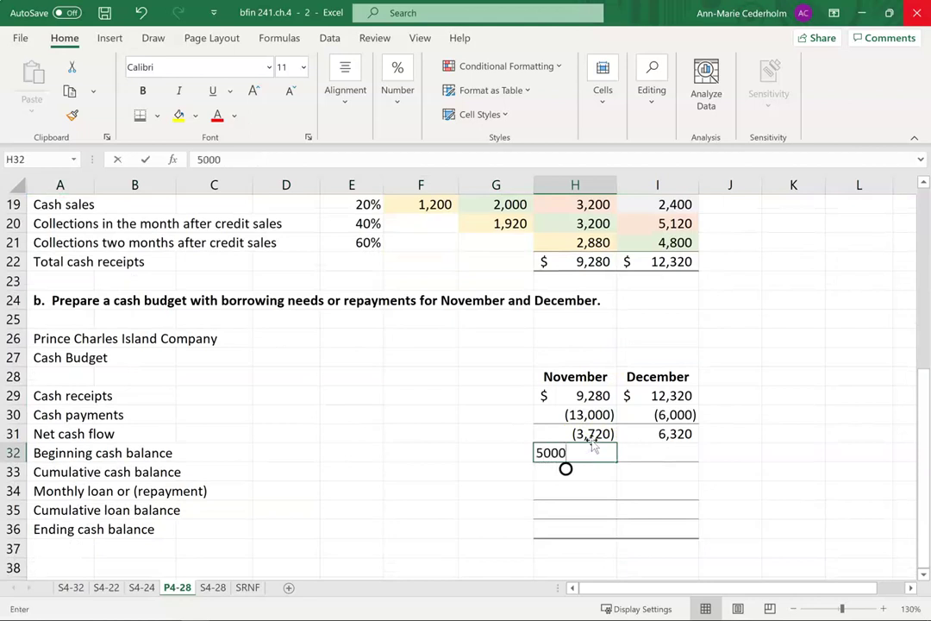
key(Return)
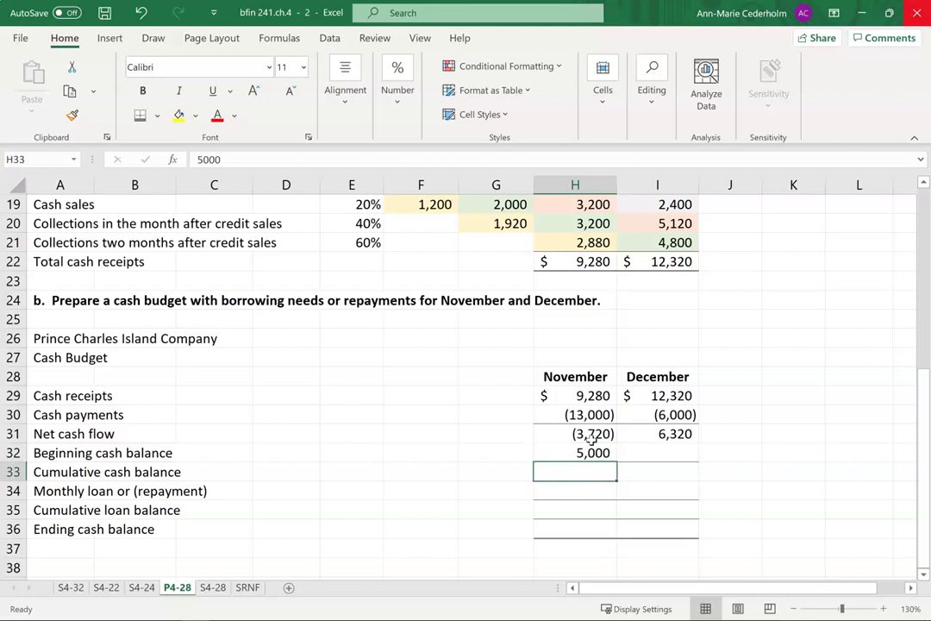
Step: Calculate November's cumulative cash balance in H33 with the formula =H32+H31
text(=)
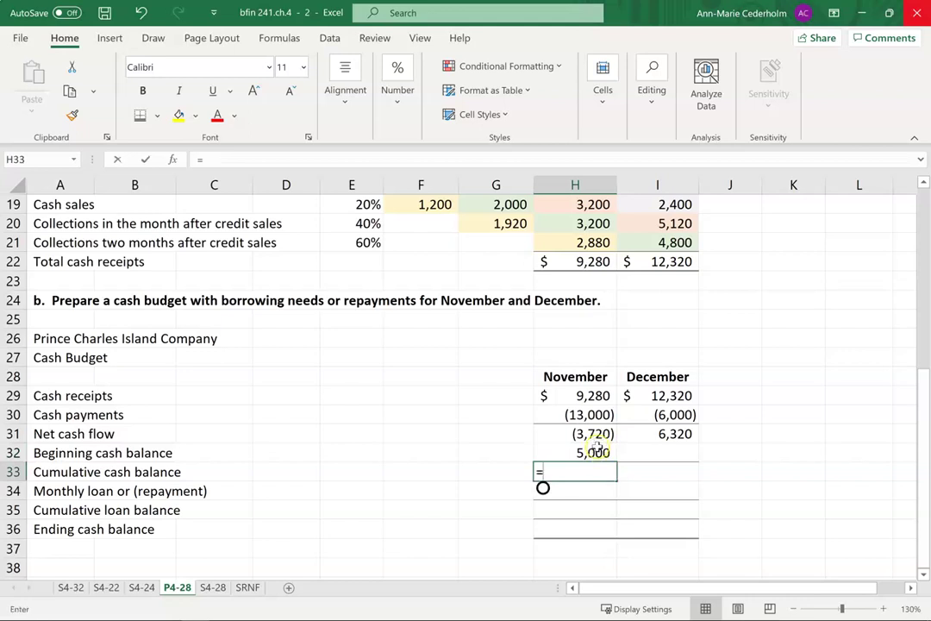
click(592, 454)
text(+)
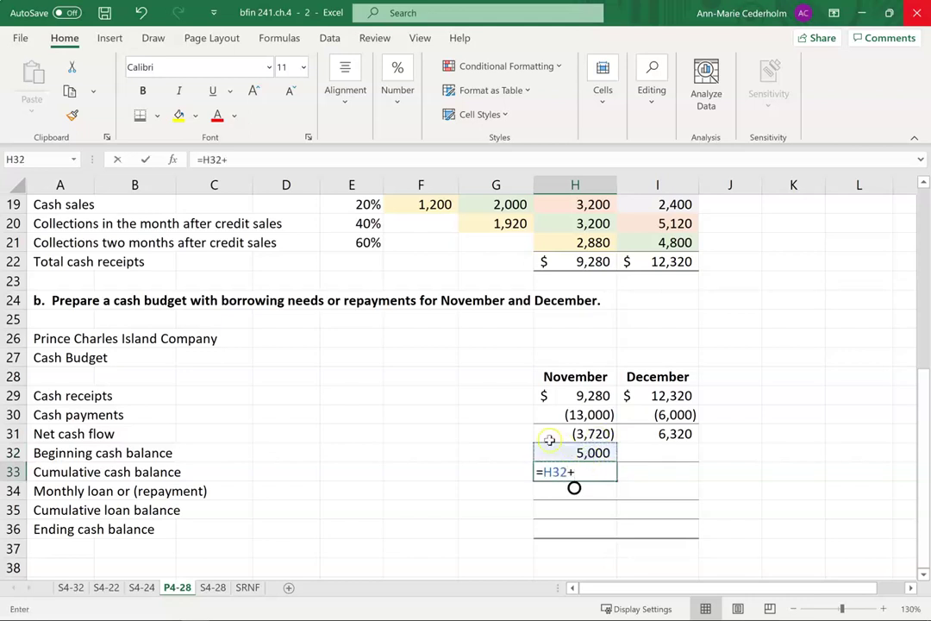
click(559, 436)
key(Return)
key(Up)
click(586, 472)
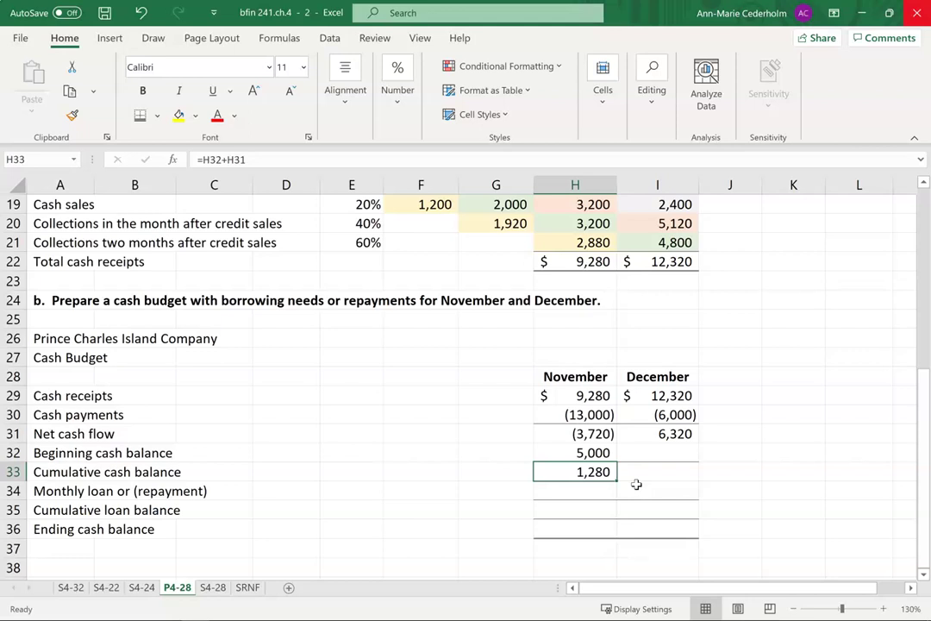
Step: Calculate November's monthly loan in H34 by subtracting the cumulative cash balance from 5000 with =5000-H33
key(Down)
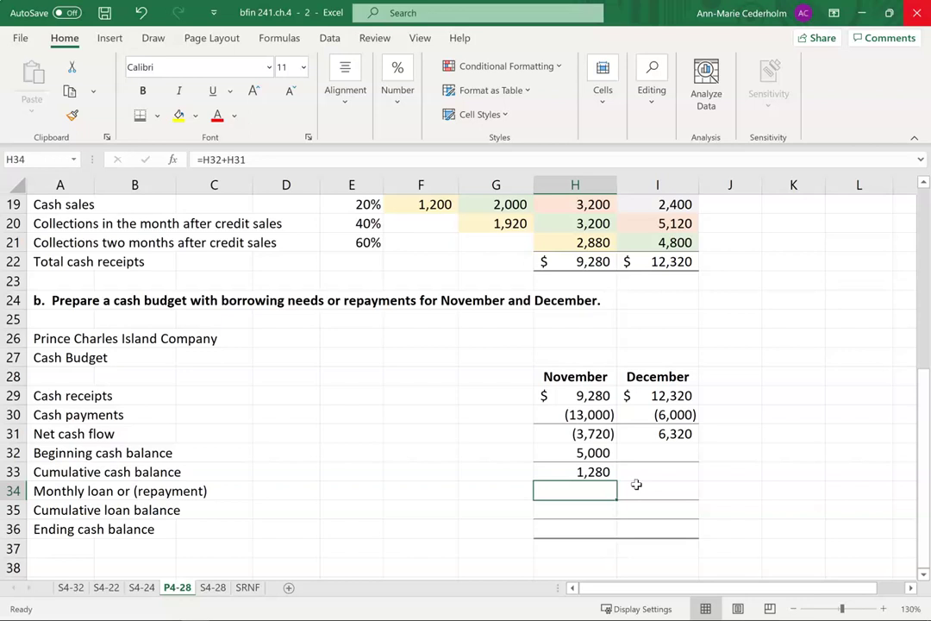
text(=)
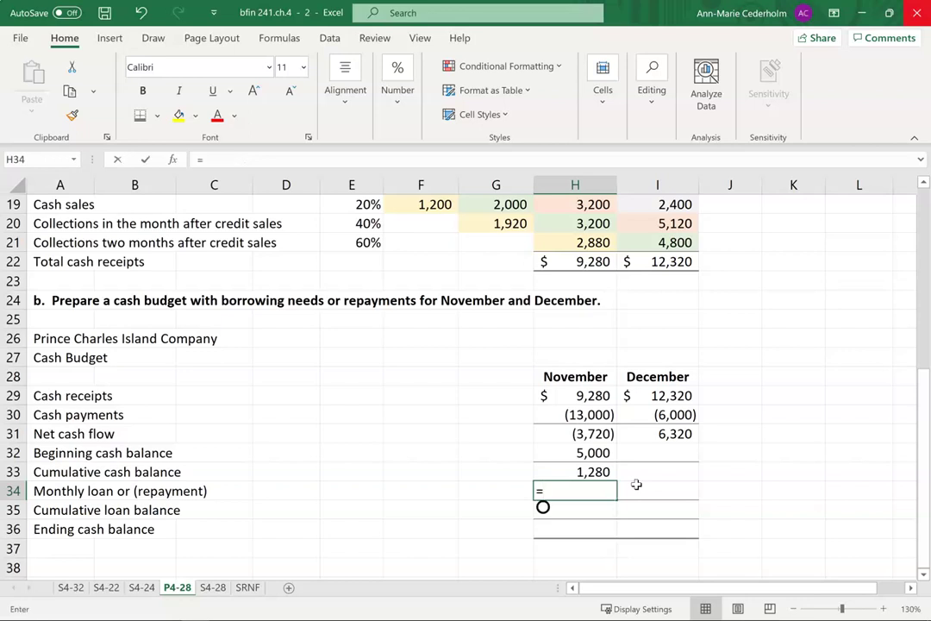
text(5000)
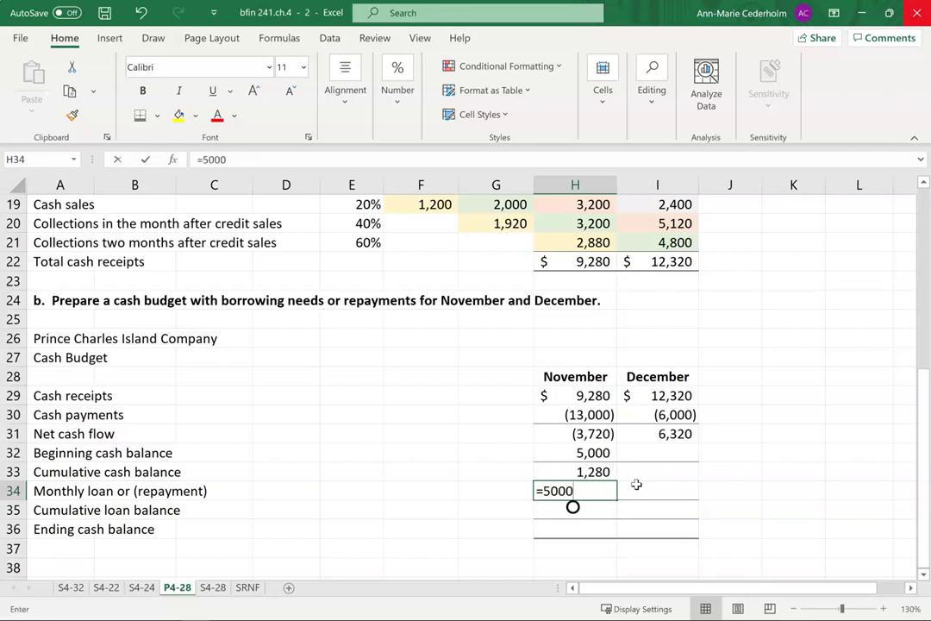
text(-)
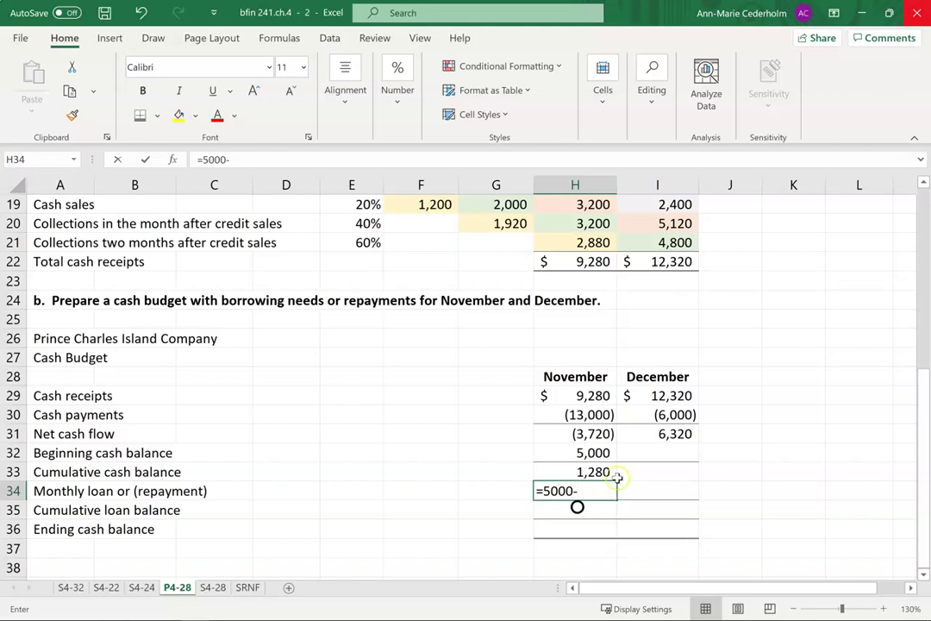
click(610, 472)
key(Return)
key(Up)
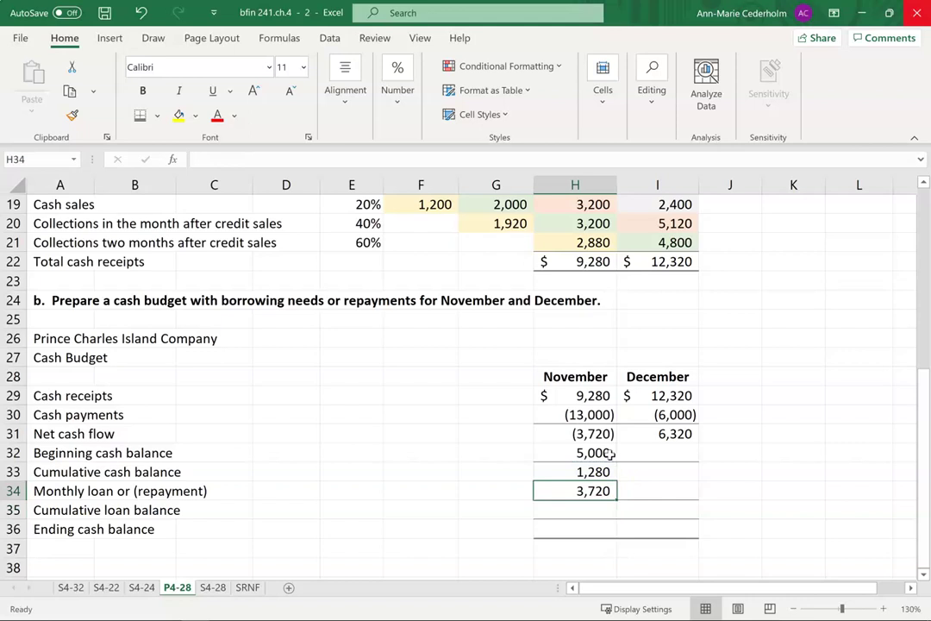
Step: Calculate November's ending cash balance in H36 with the formula =H33+H34
click(575, 529)
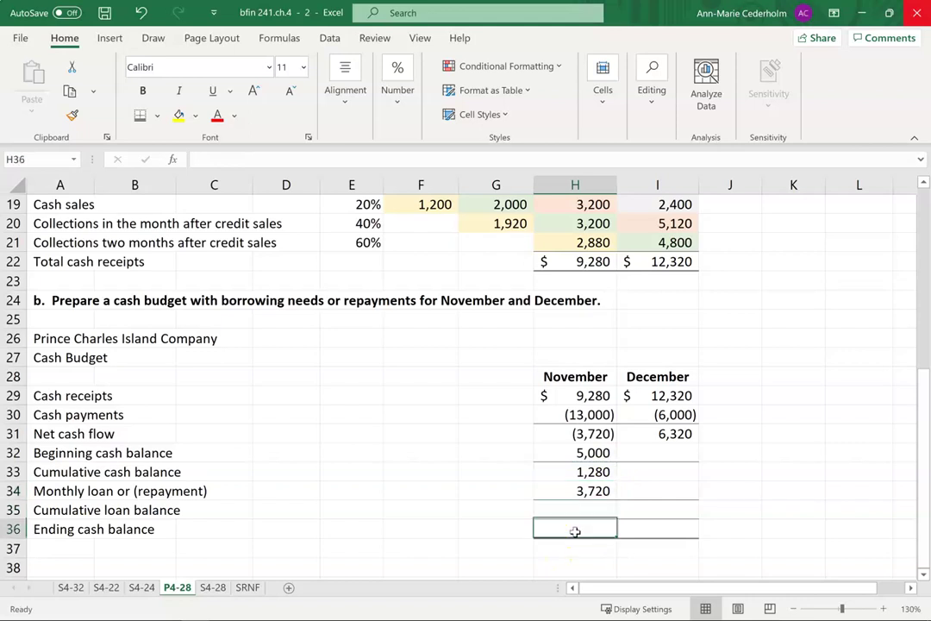
text(=)
click(586, 472)
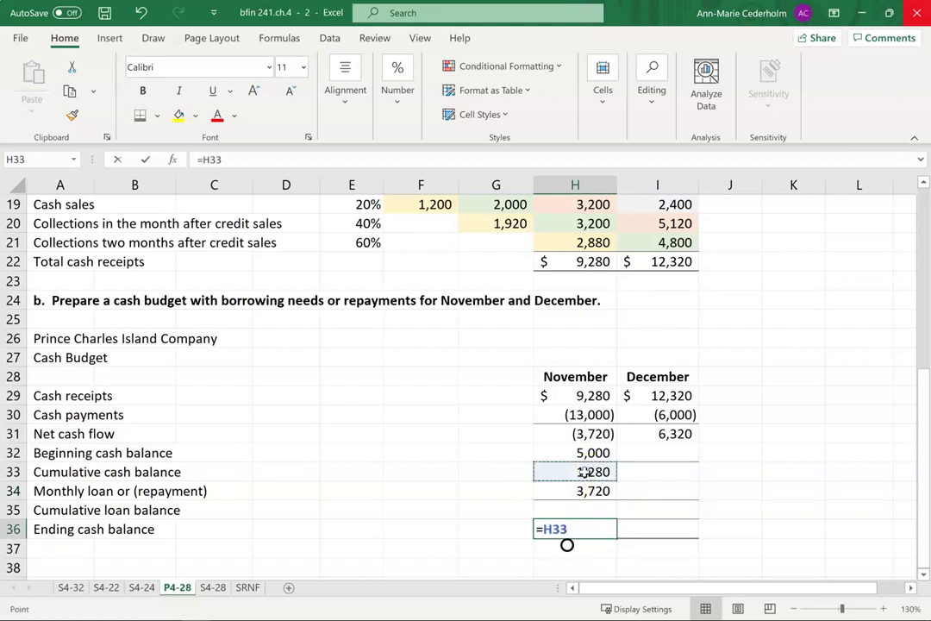
text(+)
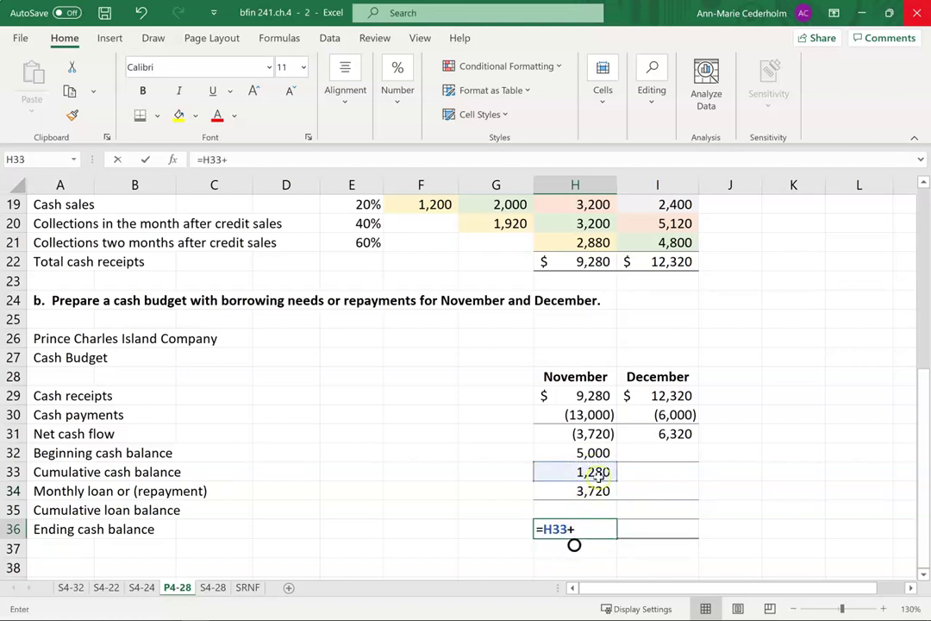
click(593, 491)
key(Return)
key(Up)
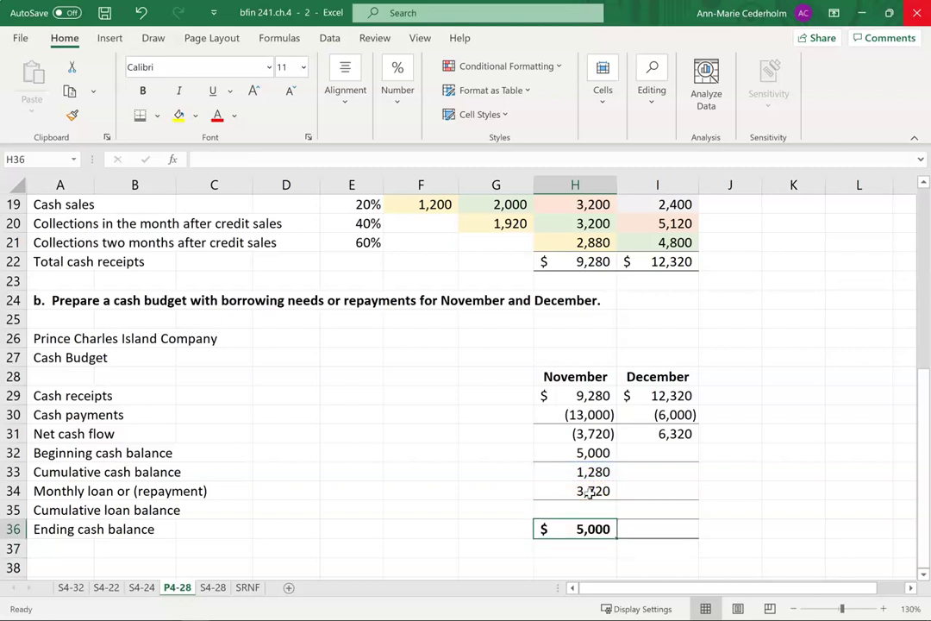
Step: Link December's beginning cash balance in I32 to November's ending cash balance with =H36
drag(587, 508, 633, 508)
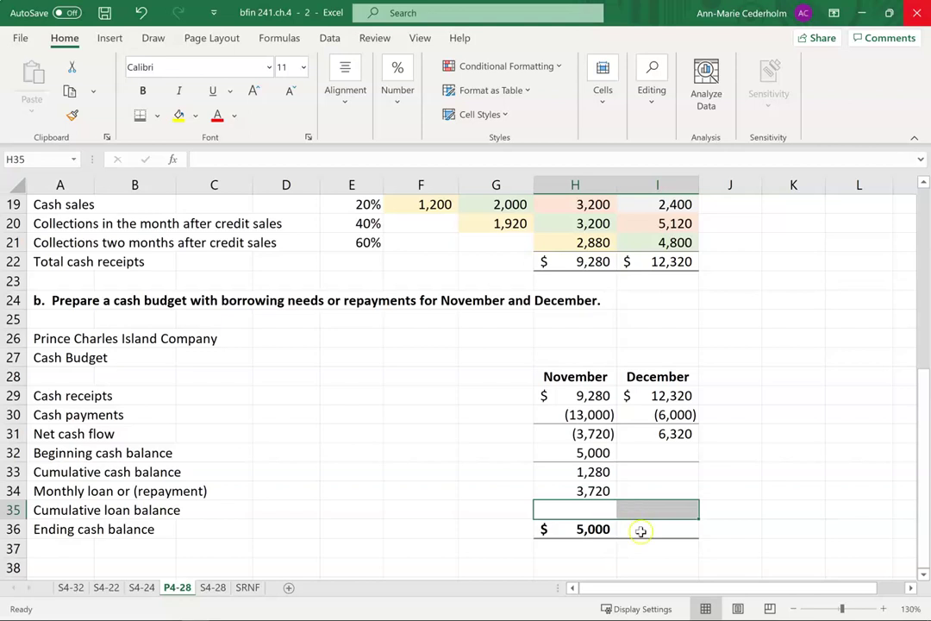
click(597, 533)
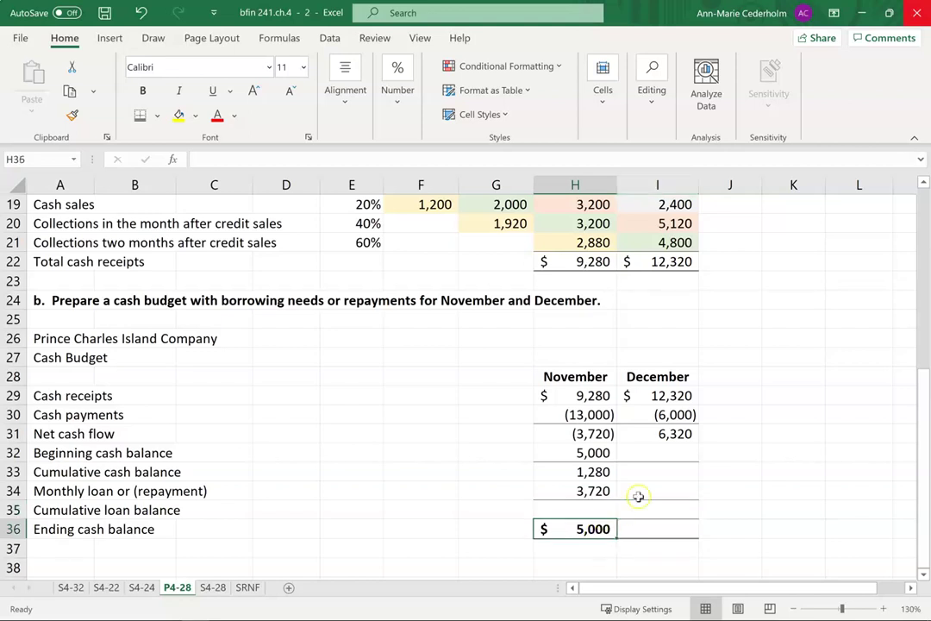
click(669, 452)
text(=)
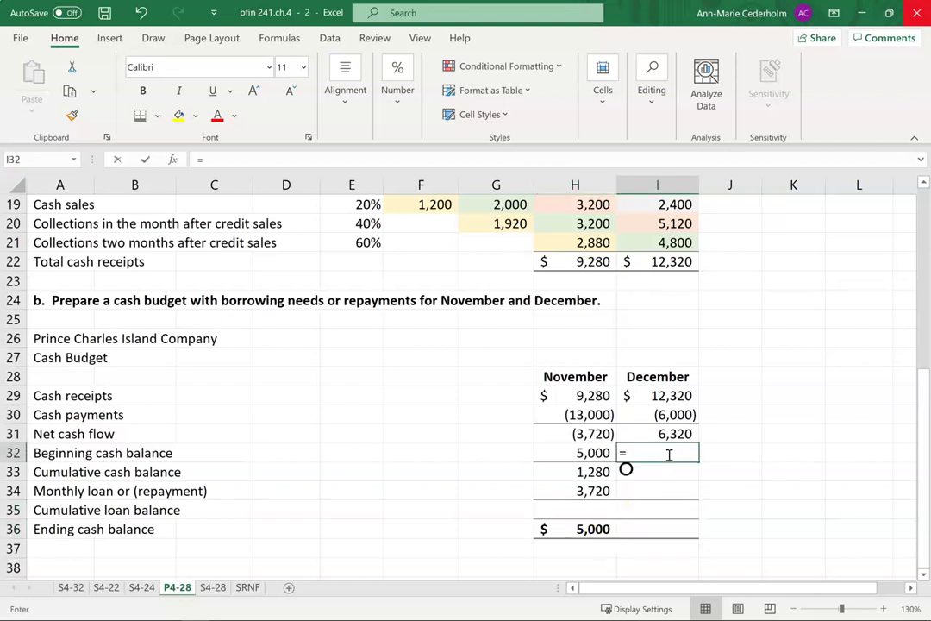
click(595, 529)
key(Return)
key(Up)
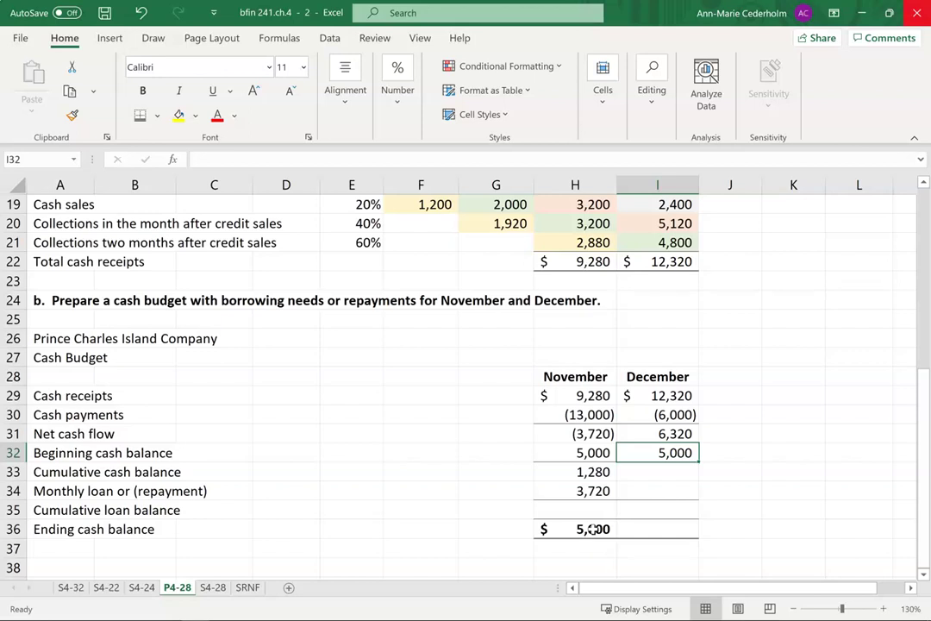
Step: Calculate December's cumulative cash balance in I33 by summing net cash flow and beginning cash with =SUM(I31:I32)
click(728, 470)
click(681, 474)
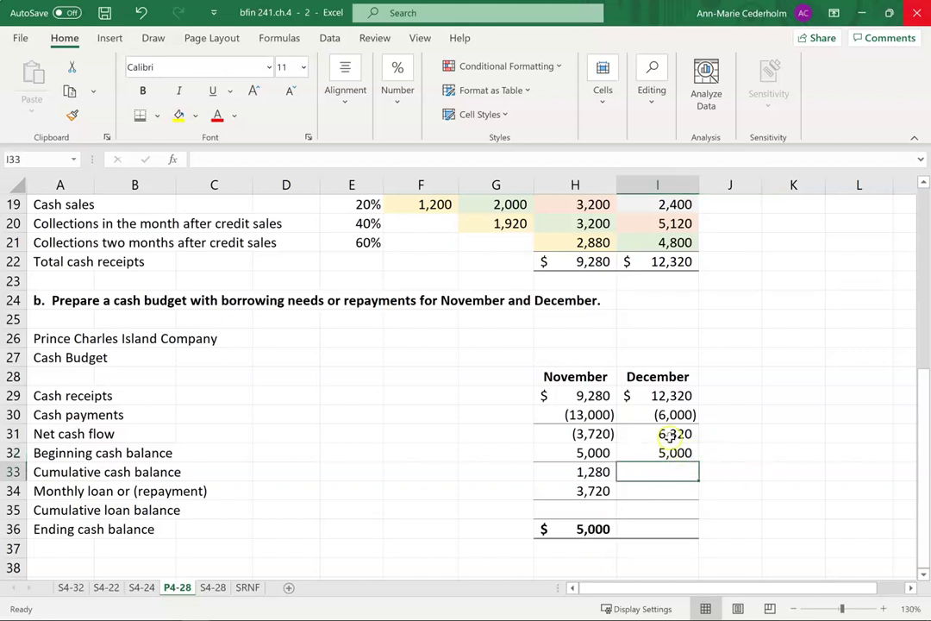
click(671, 437)
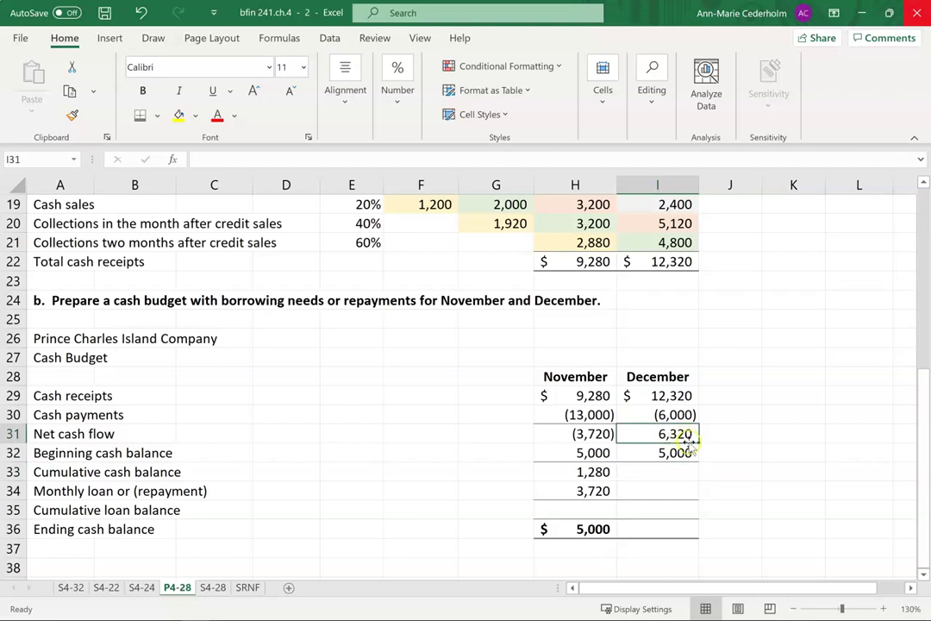
click(684, 454)
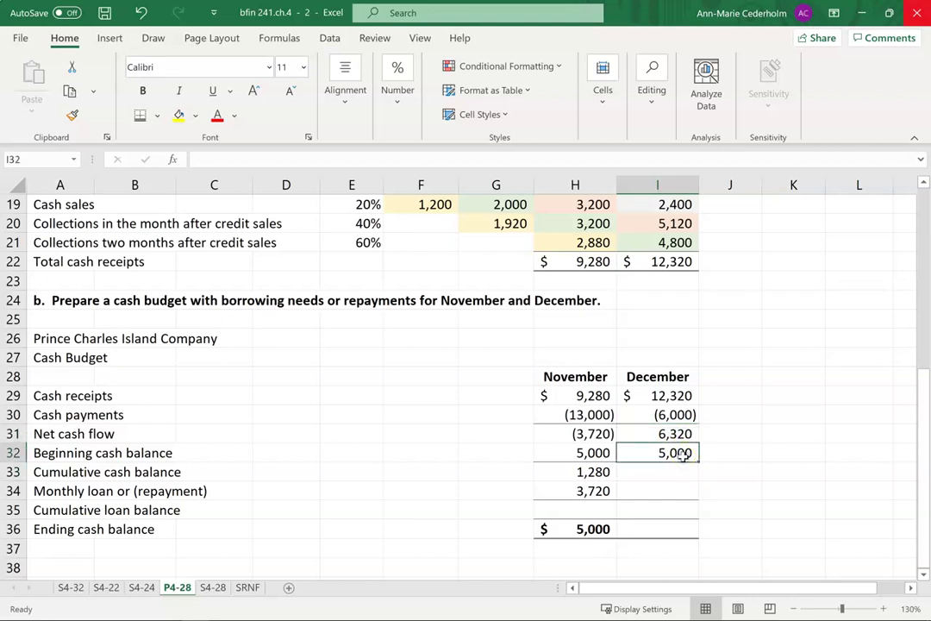
click(678, 472)
text(=sum()
key(Up)
key(shift+Up)
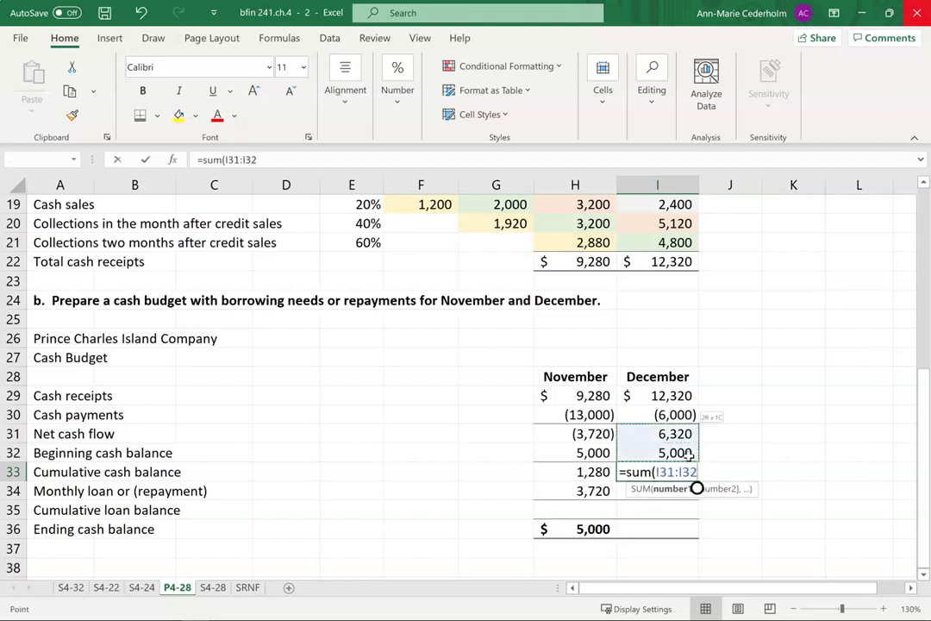
key(Return)
key(Up)
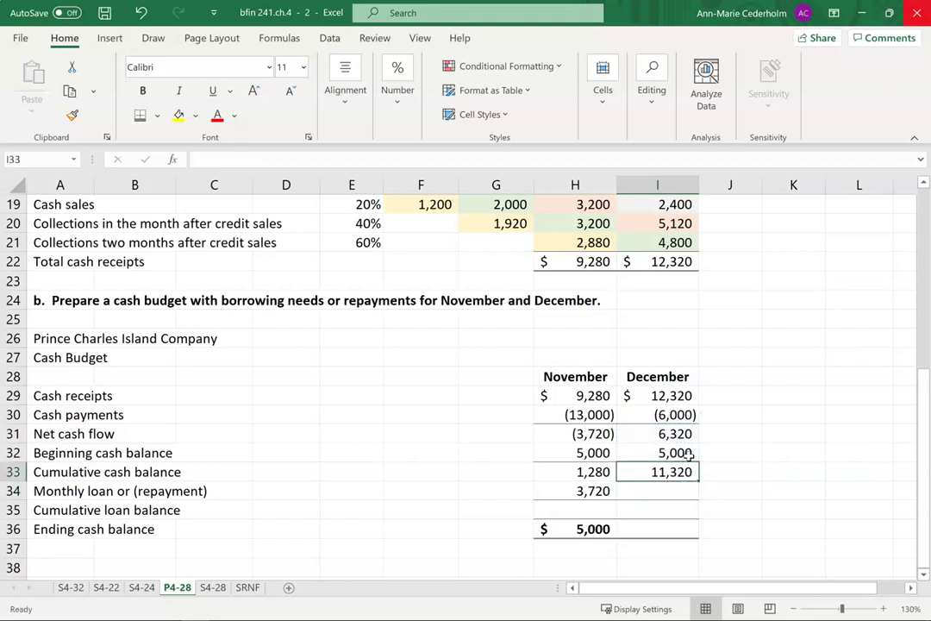
Step: Enter December's loan repayment in I34 as the negative of November's loan with =-H34
click(667, 473)
key(Down)
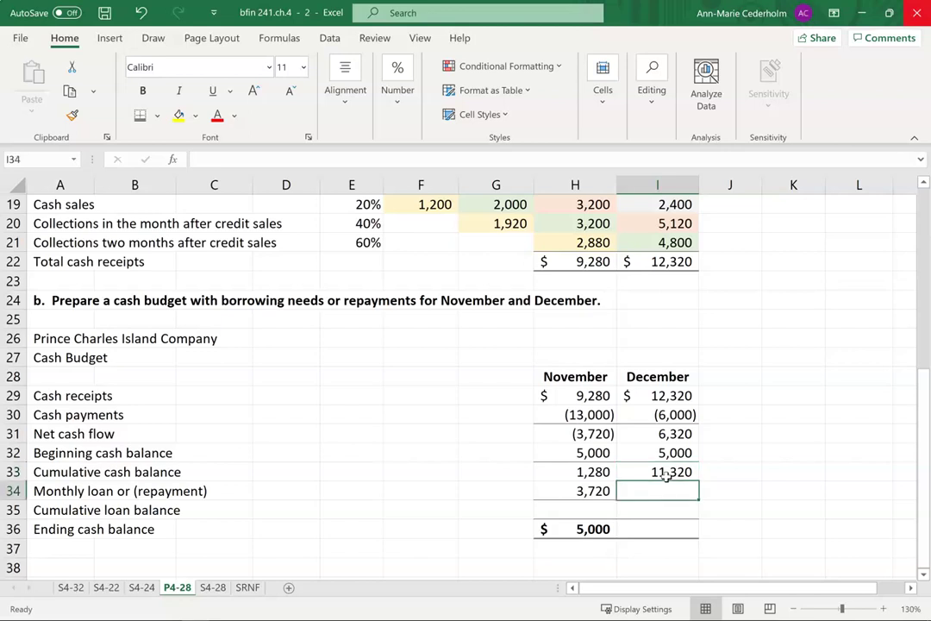
key(Left)
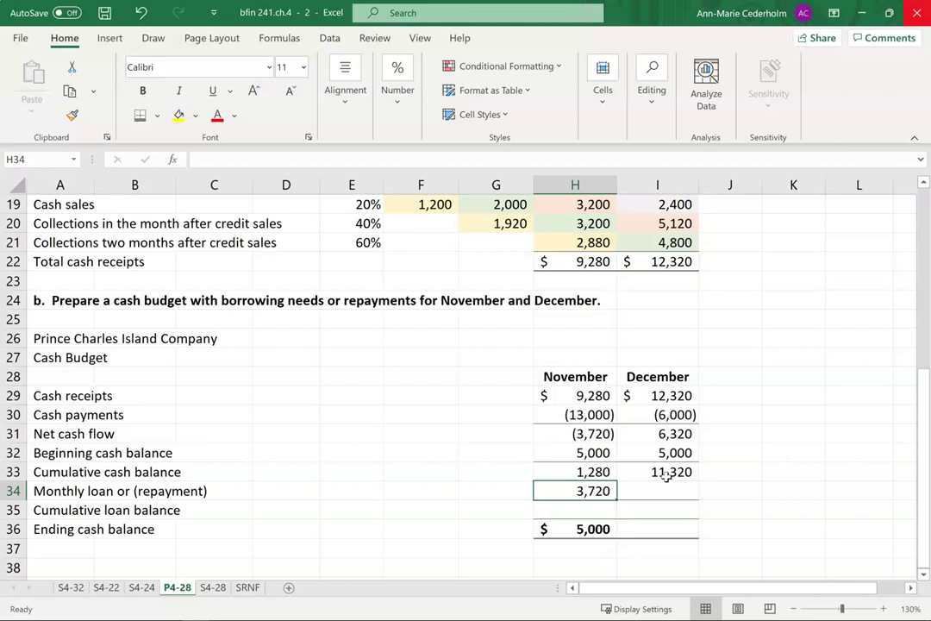
key(Right)
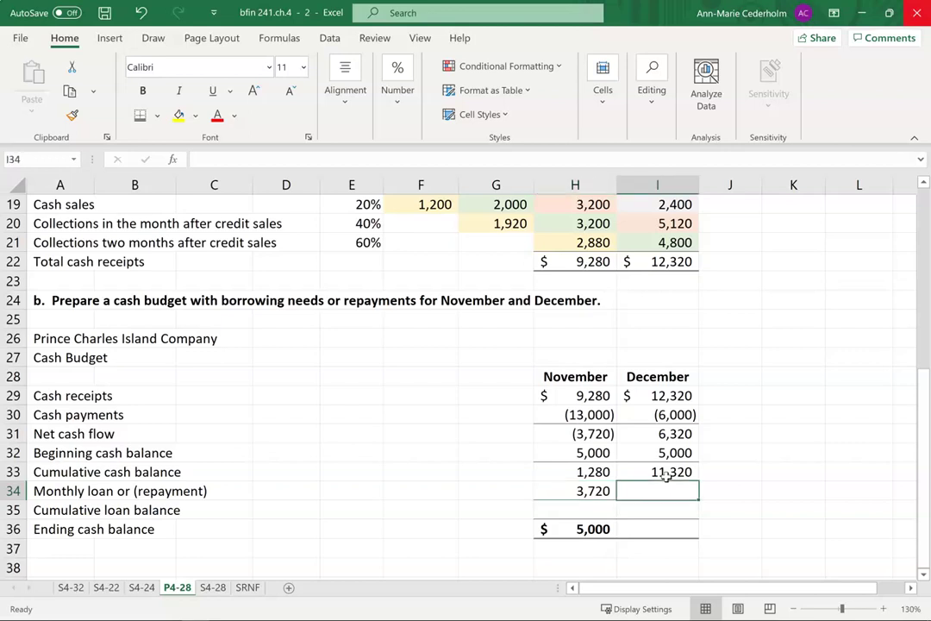
text(=-)
key(Left)
key(Return)
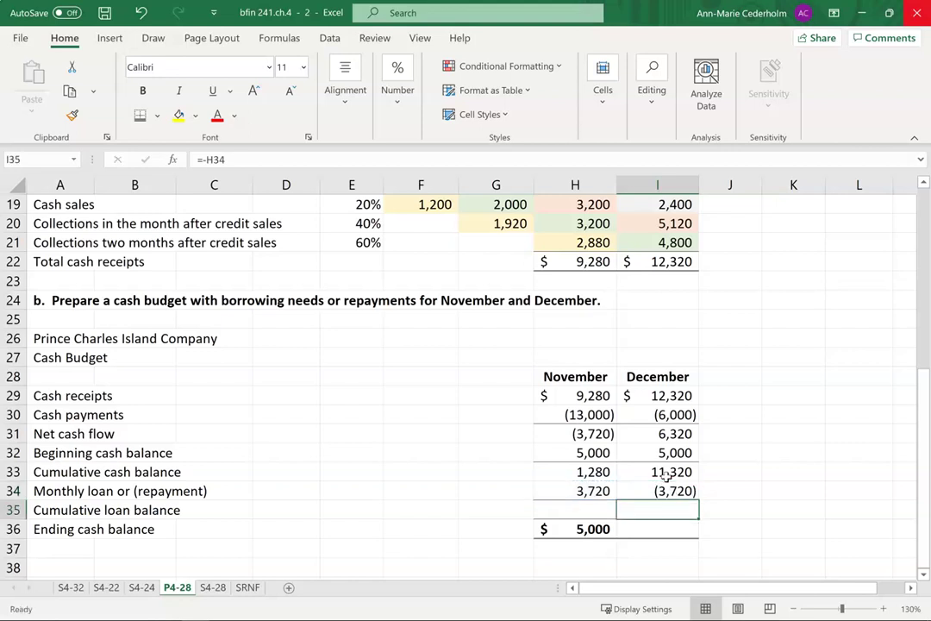
Step: Calculate December's ending cash balance in I36 with the formula =I33+I34
click(658, 526)
text(=)
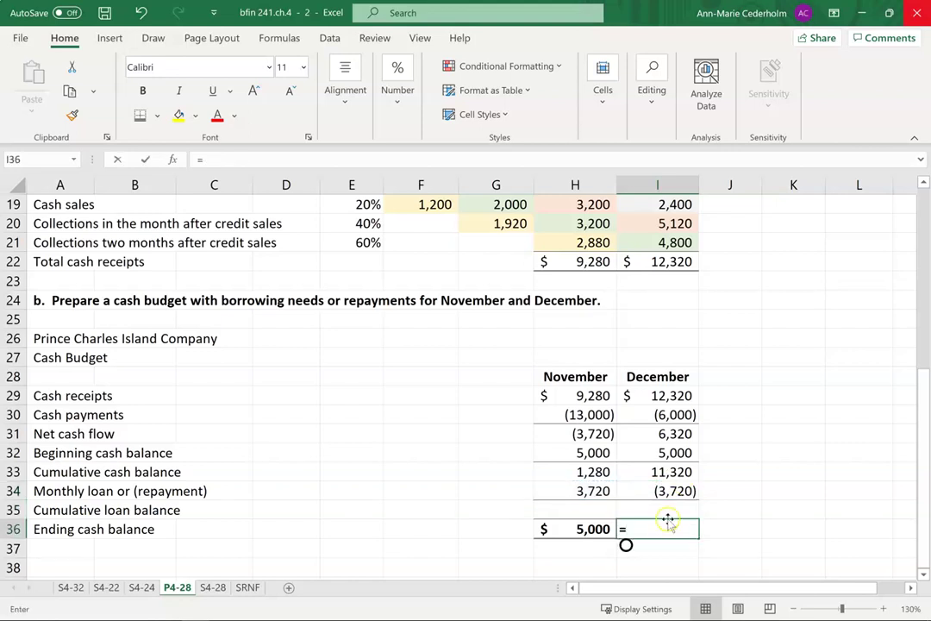
click(672, 470)
text(+)
click(671, 489)
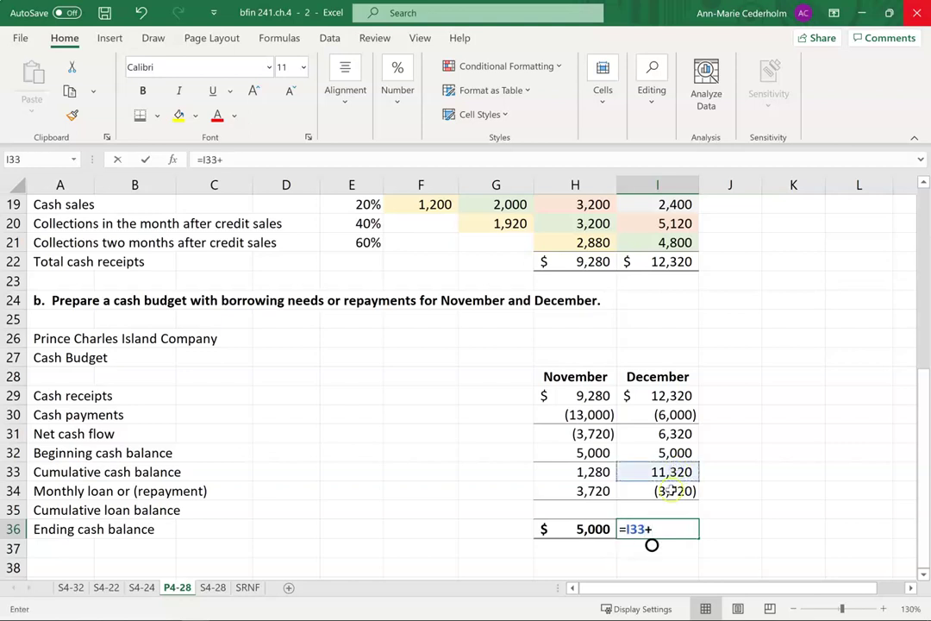
key(Return)
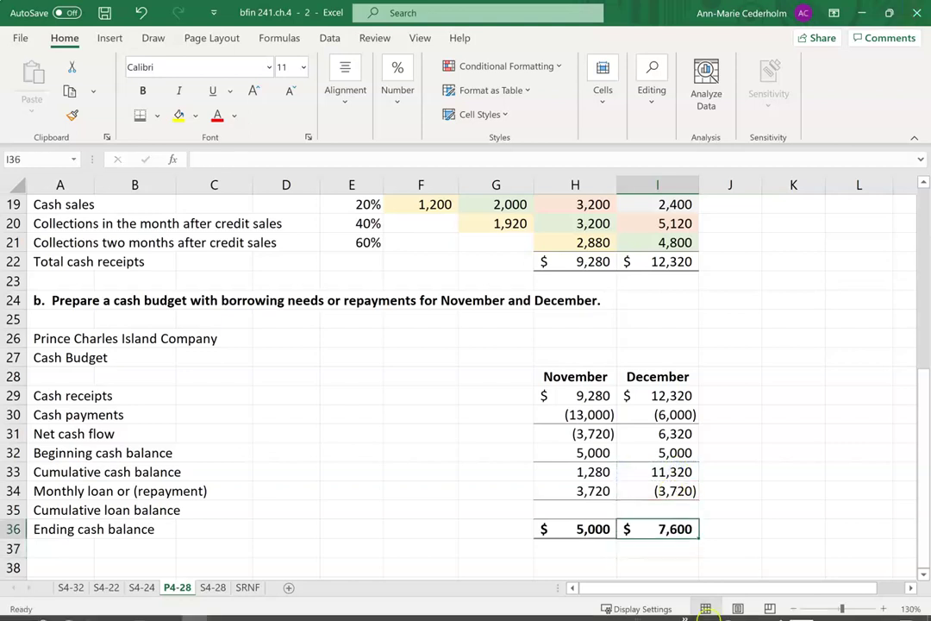
click(671, 534)
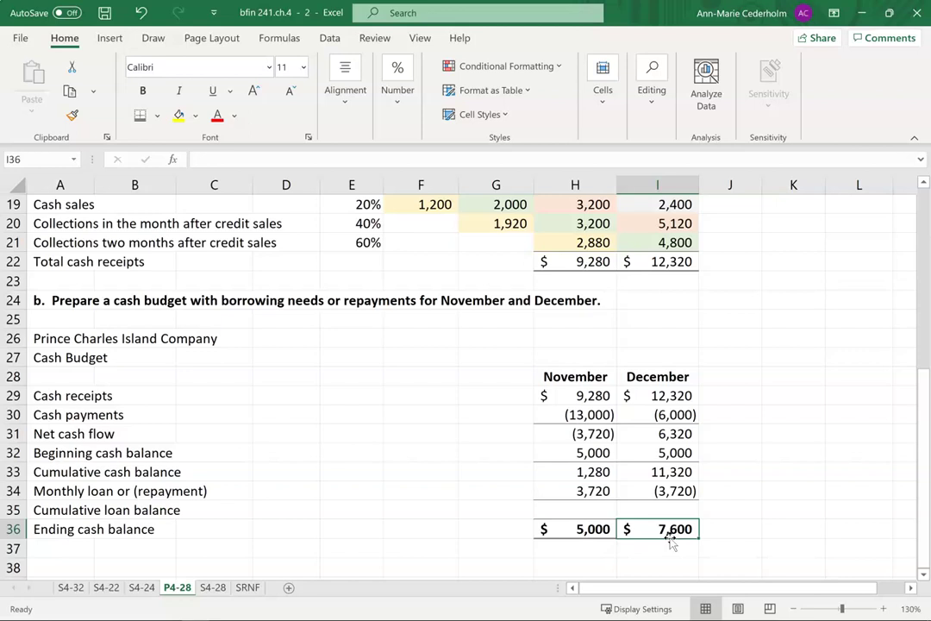
Step: Set November's cumulative loan balance in H35 to the monthly loan with the formula =H34
drag(604, 511, 645, 512)
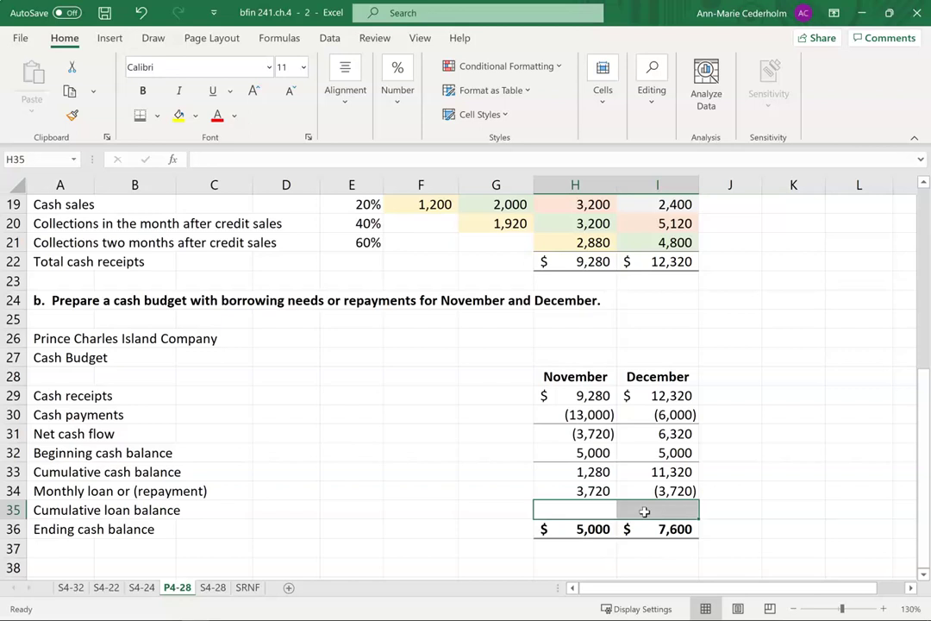
click(599, 512)
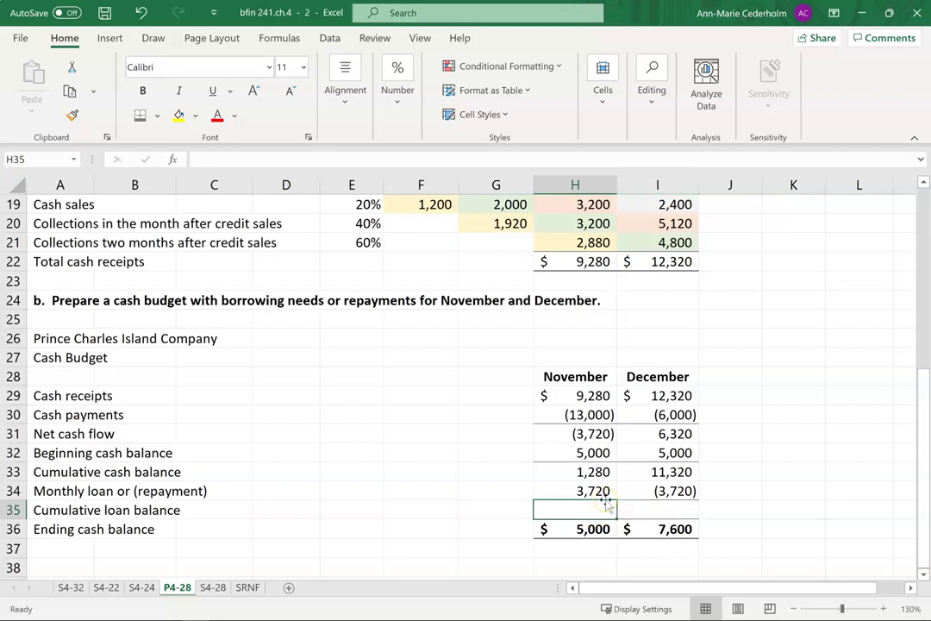
text(=)
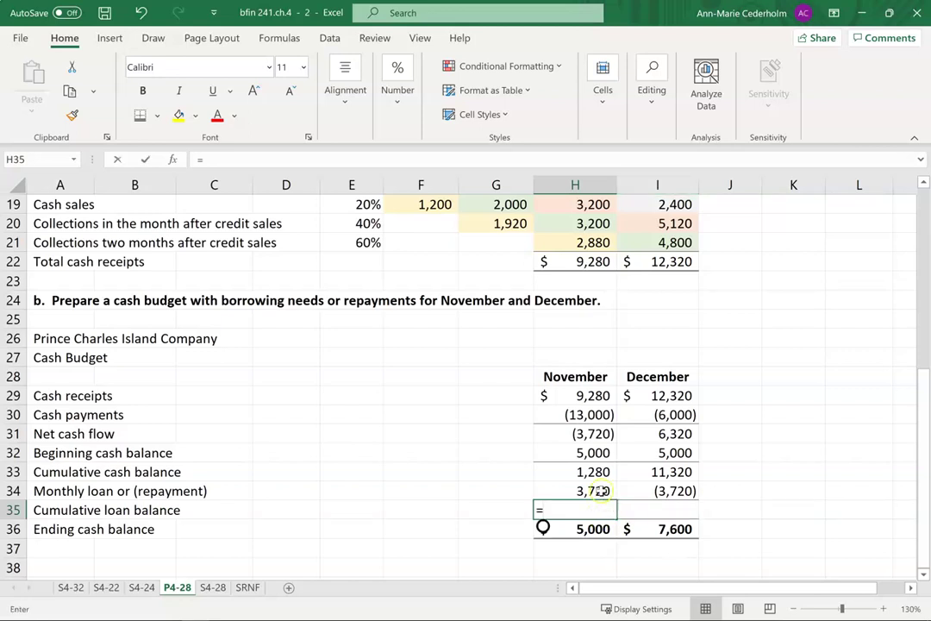
click(583, 491)
key(Return)
key(Up)
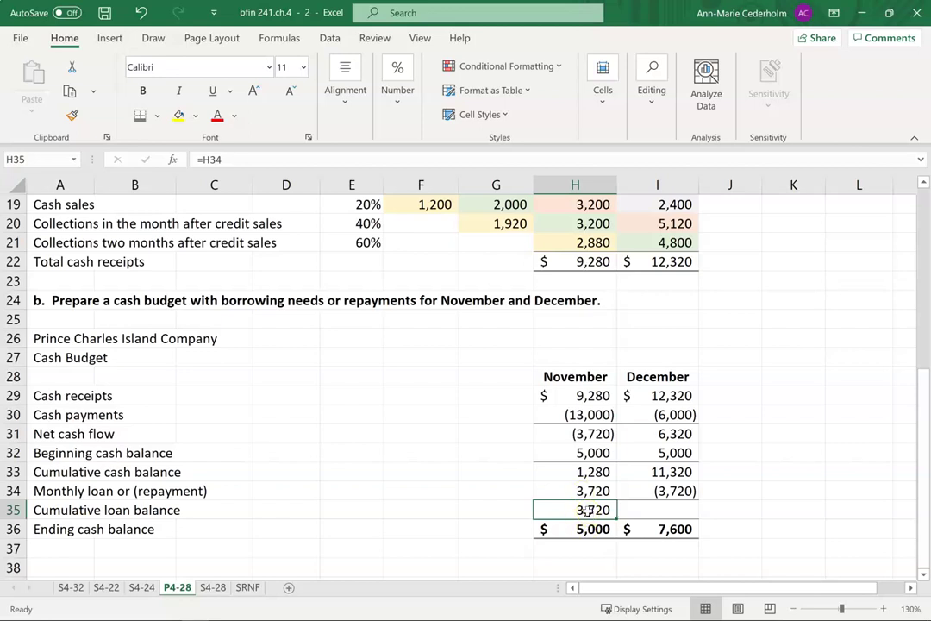
Step: Calculate December's cumulative loan balance in I35 by adding November's loan balance and December's repayment with =H35+I34
click(634, 510)
text(=)
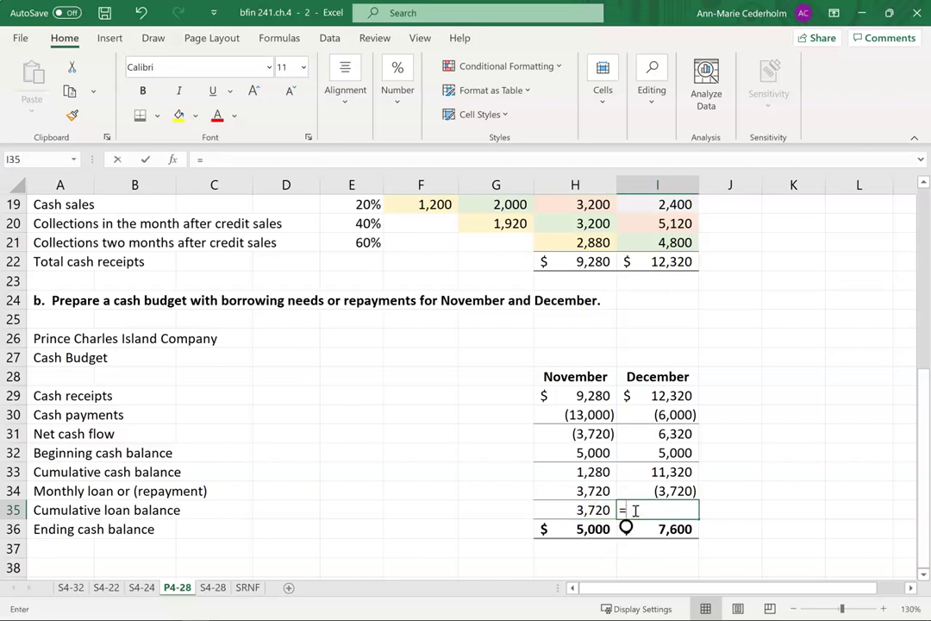
click(593, 510)
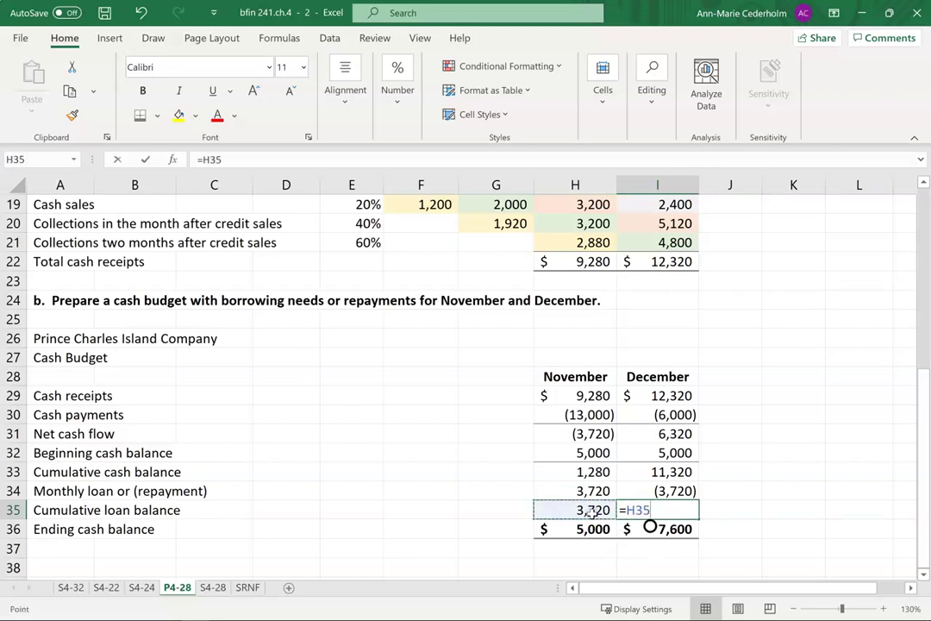
text(+)
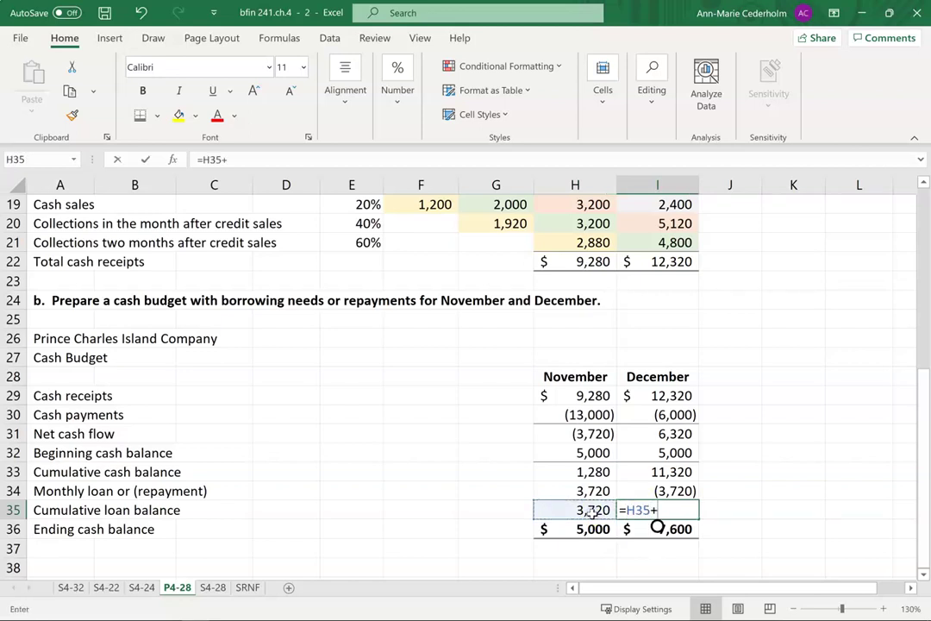
click(638, 491)
key(ctrl+Return)
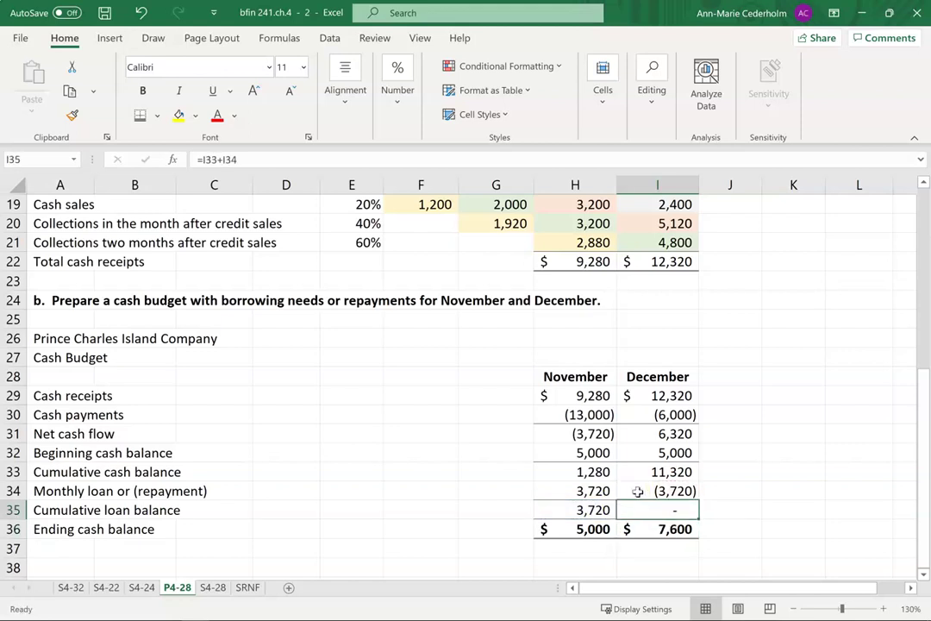
click(596, 512)
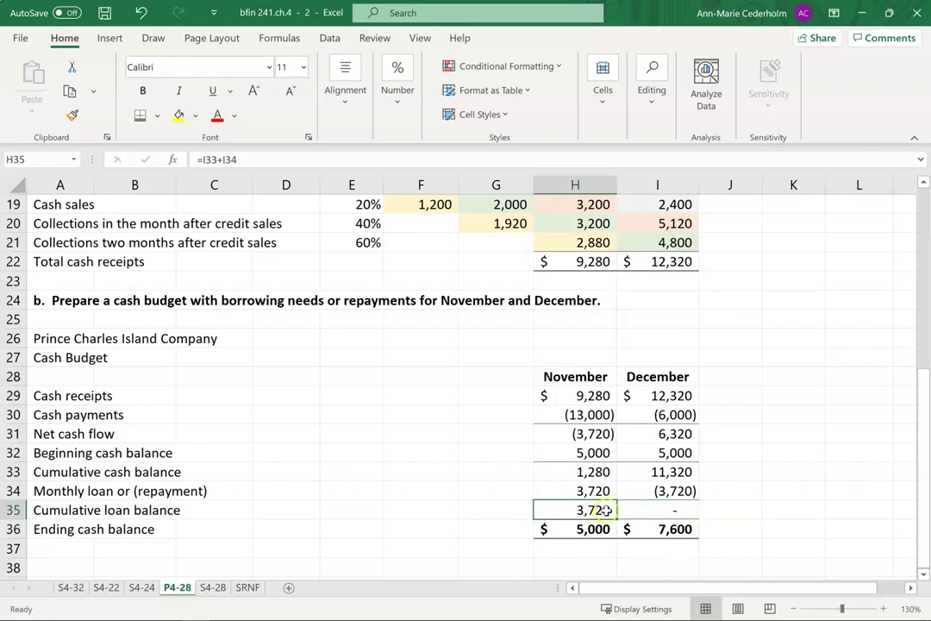
click(606, 512)
click(601, 529)
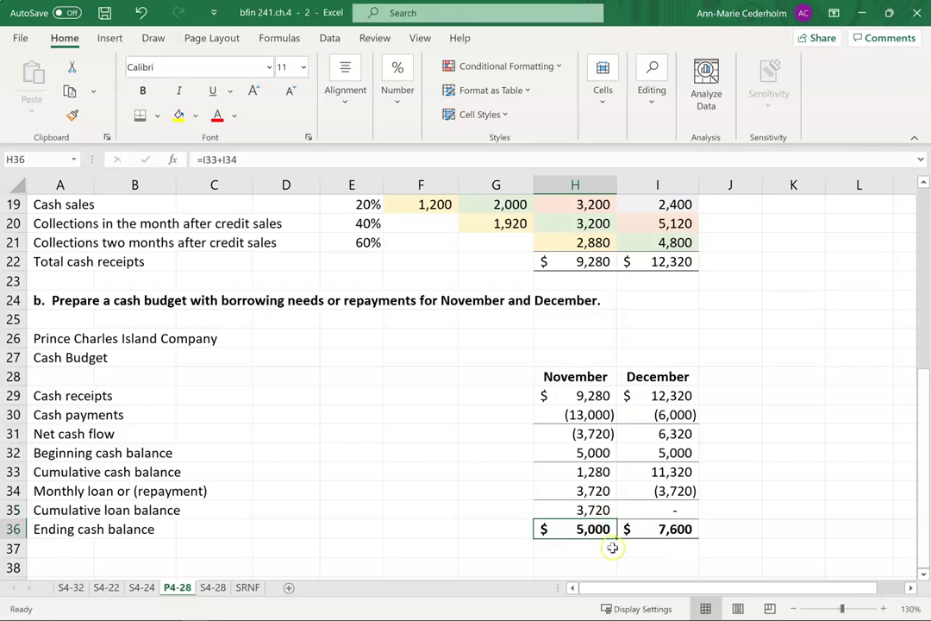
click(679, 511)
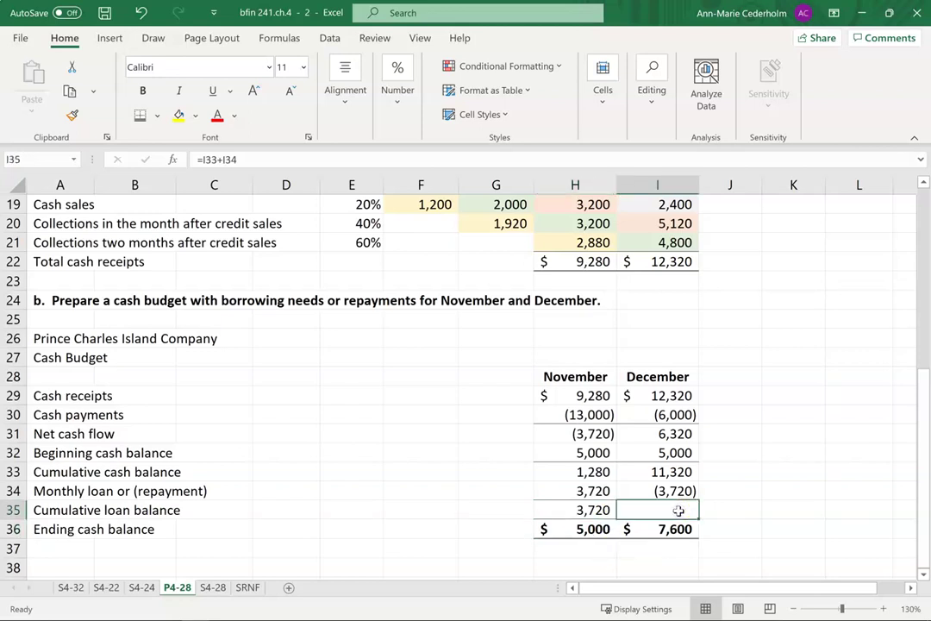
click(682, 529)
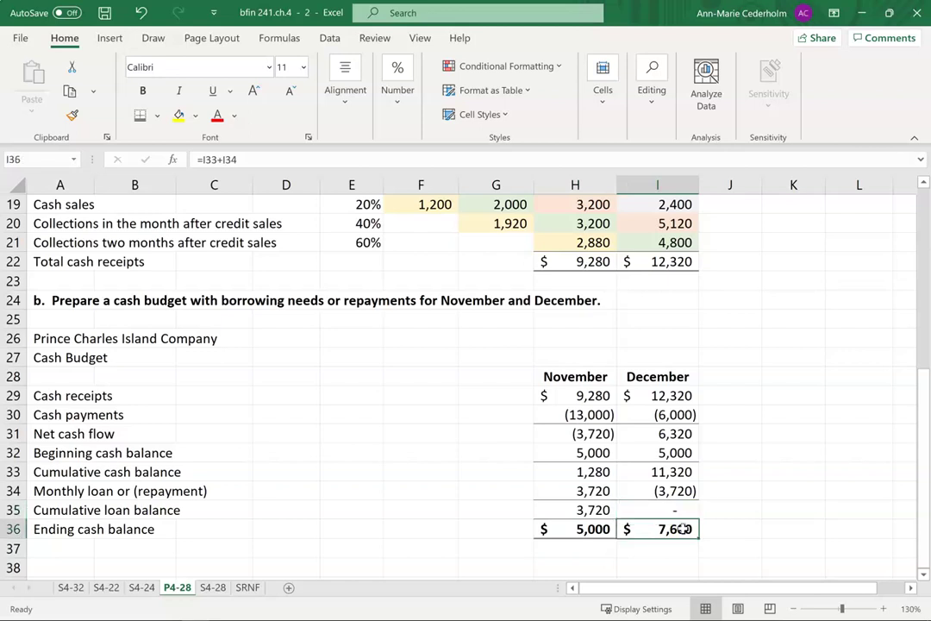